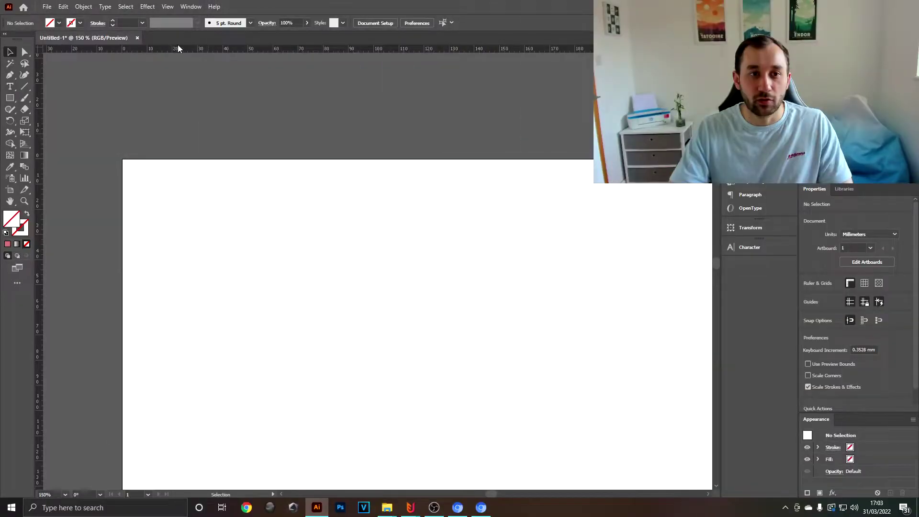
- Place a horizontal ruler guide across the upper part of the artboard at about 55 mm
{"action": "left_click_drag", "start_coordinate": [177, 48], "coordinate": [191, 297]}
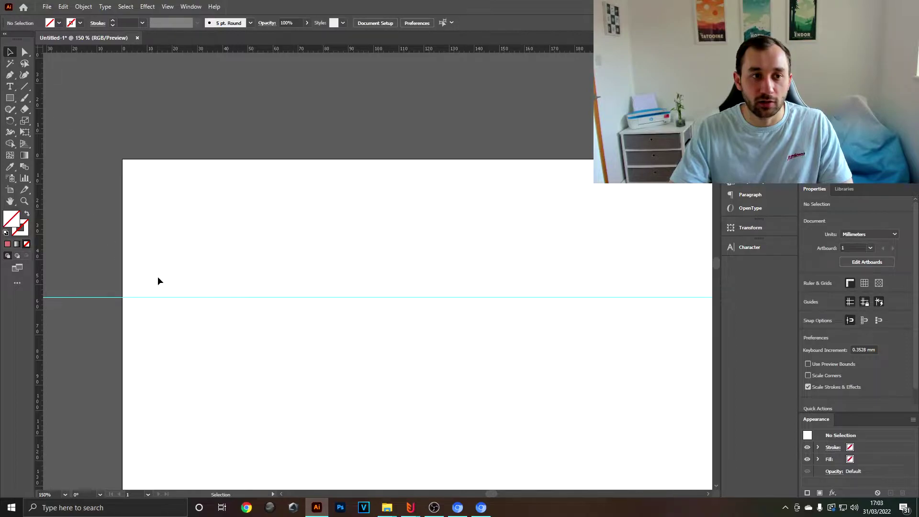
{"action": "scroll", "coordinate": [189, 278], "scroll_direction": "up", "scroll_amount": 1}
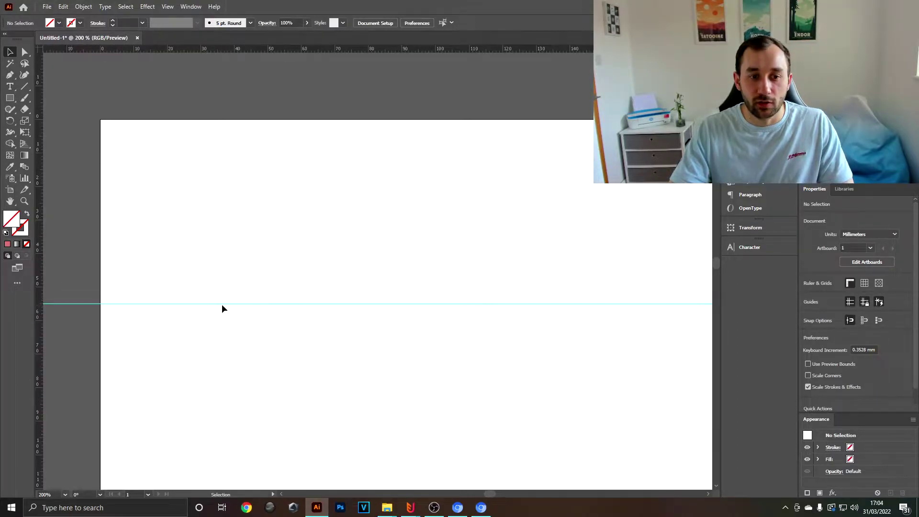
{"action": "left_click_drag", "start_coordinate": [311, 203], "coordinate": [288, 241]}
- Draw an open arch with the Pen tool, no fill and a black 1 pt stroke, about 40 mm wide and 33 mm high, ending on the guide
{"action": "left_click", "coordinate": [10, 75]}
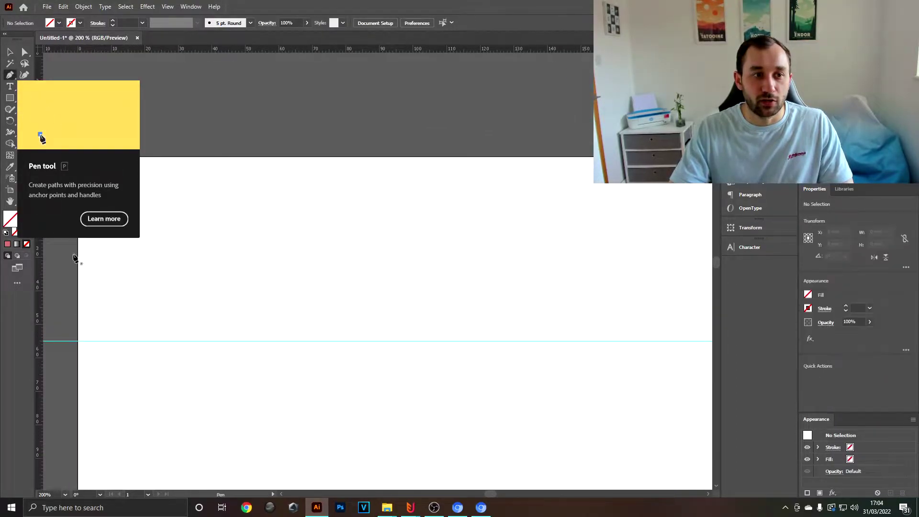
{"action": "left_click", "coordinate": [20, 230]}
{"action": "left_click", "coordinate": [70, 23]}
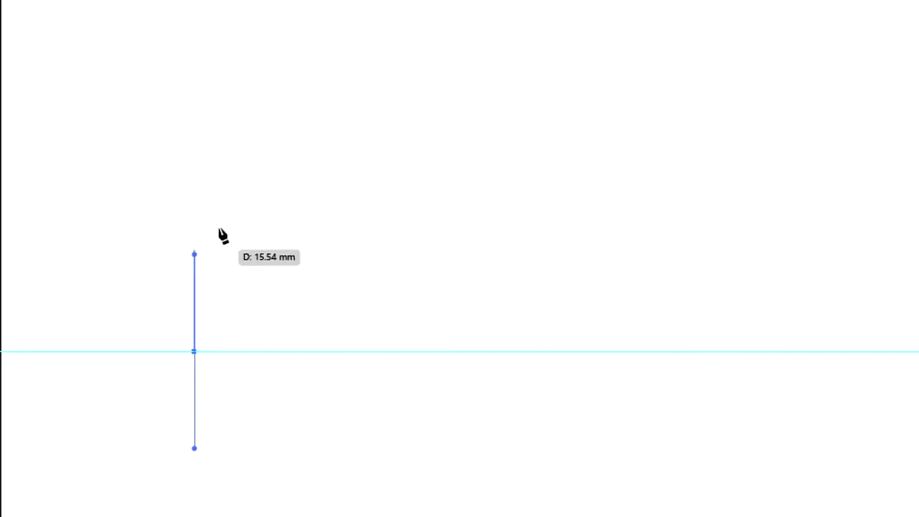
{"action": "left_click_drag", "start_coordinate": [337, 135], "coordinate": [438, 135]}
{"action": "left_click_drag", "start_coordinate": [462, 352], "coordinate": [454, 430]}
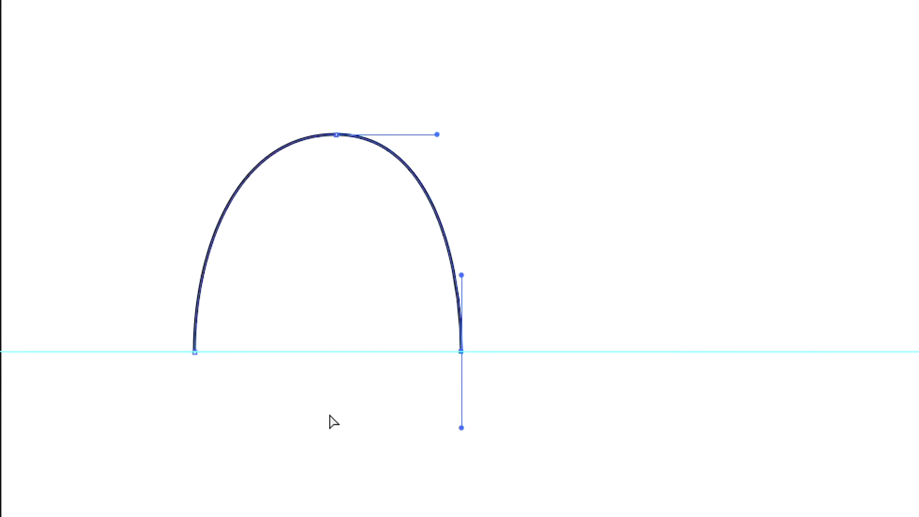
{"action": "left_click", "coordinate": [243, 242], "text": "ctrl"}
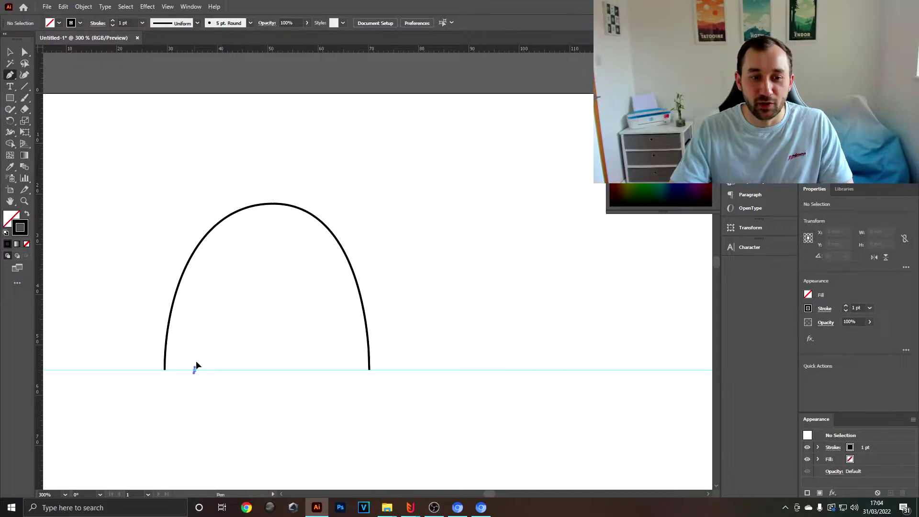
- Draw a smaller open arch about 29 mm wide and 28 mm high inside the first, with both ends on the guide
{"action": "left_click_drag", "start_coordinate": [194, 370], "coordinate": [195, 310]}
{"action": "left_click_drag", "start_coordinate": [272, 230], "coordinate": [337, 233]}
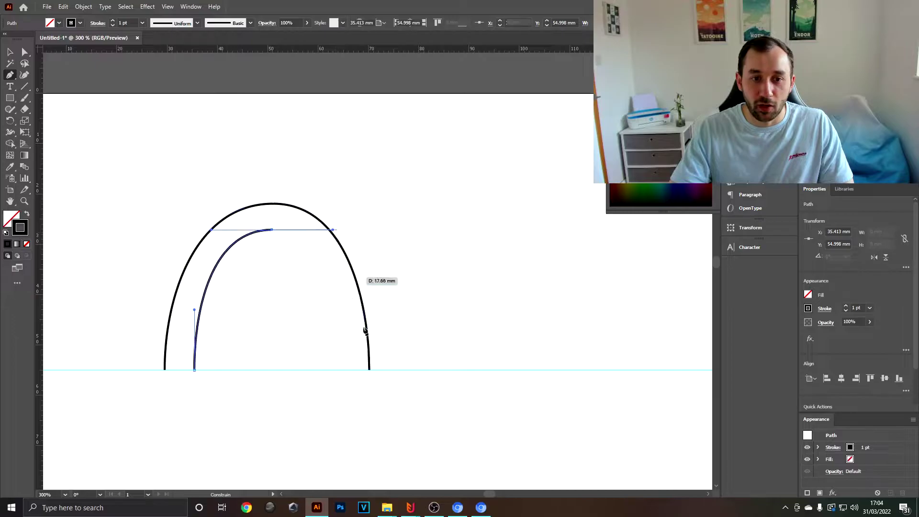
{"action": "left_click_drag", "start_coordinate": [341, 370], "coordinate": [340, 417]}
{"action": "left_click", "coordinate": [291, 378], "text": "ctrl"}
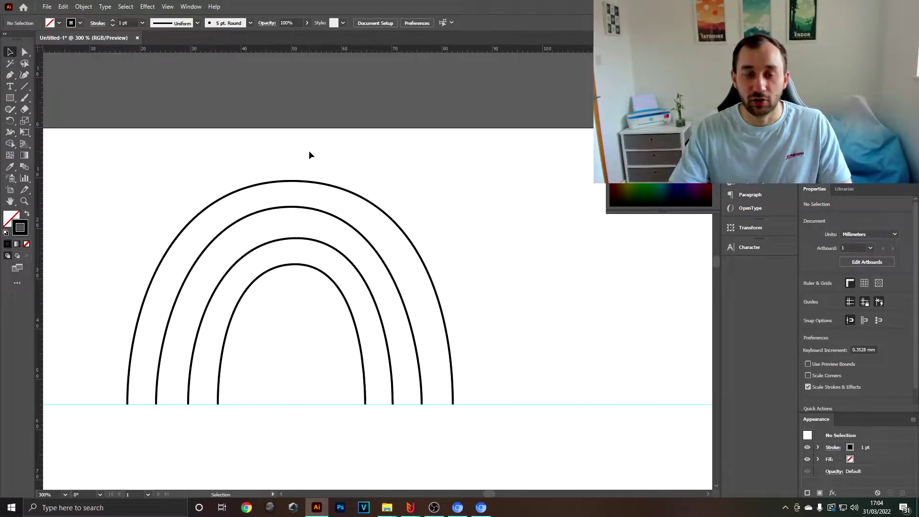
- Thicken the strokes of all four arches to 13 pt
{"action": "key", "text": "ctrl+minus"}
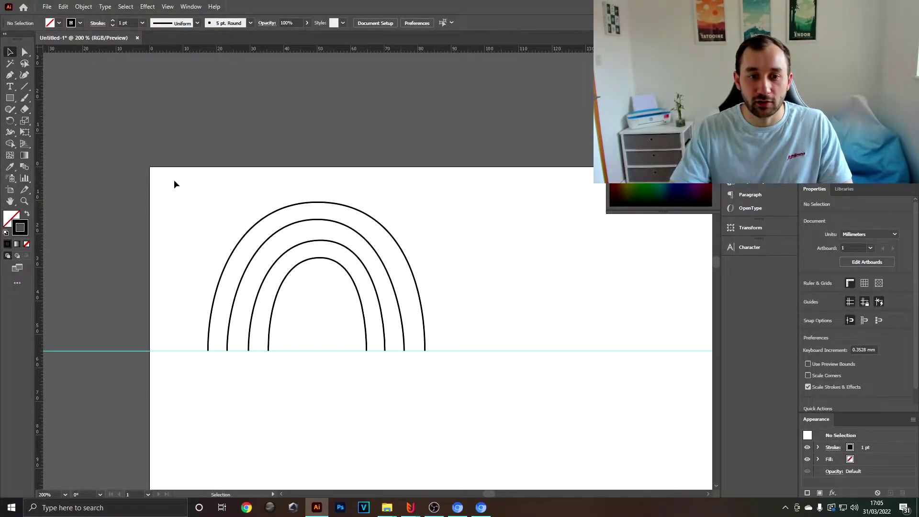
{"action": "left_click_drag", "start_coordinate": [174, 182], "coordinate": [458, 372]}
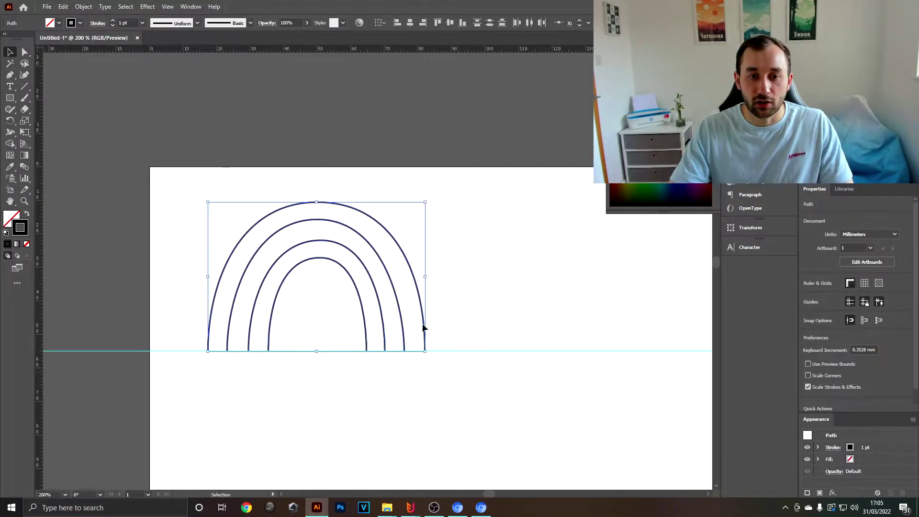
{"action": "left_click", "coordinate": [112, 21], "text": "shift"}
{"action": "left_click", "coordinate": [112, 26], "text": "shift"}
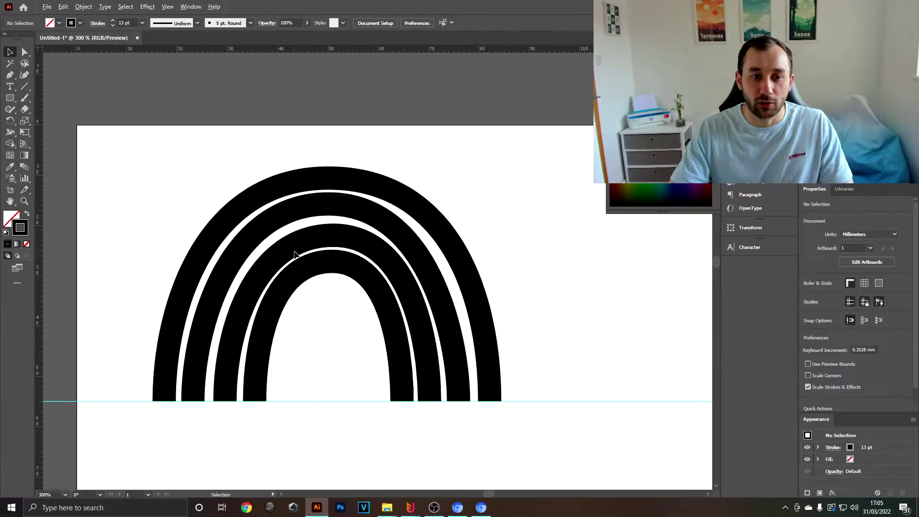
- Even out the gaps by moving the innermost arch's top anchor slightly down and the outermost arch's top anchor slightly up
{"action": "left_click", "coordinate": [27, 51]}
{"action": "scroll", "coordinate": [333, 286], "scroll_direction": "up", "scroll_amount": 1}
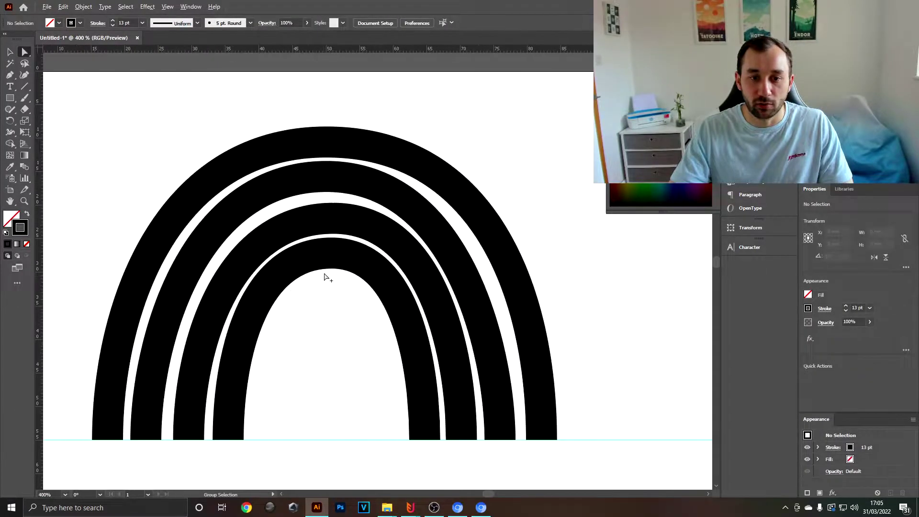
{"action": "left_click", "coordinate": [332, 254]}
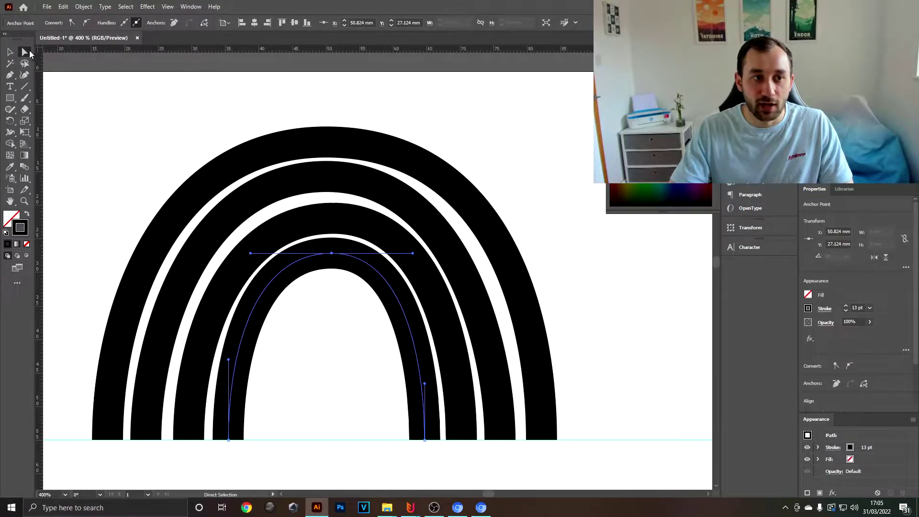
{"action": "left_click", "coordinate": [364, 297]}
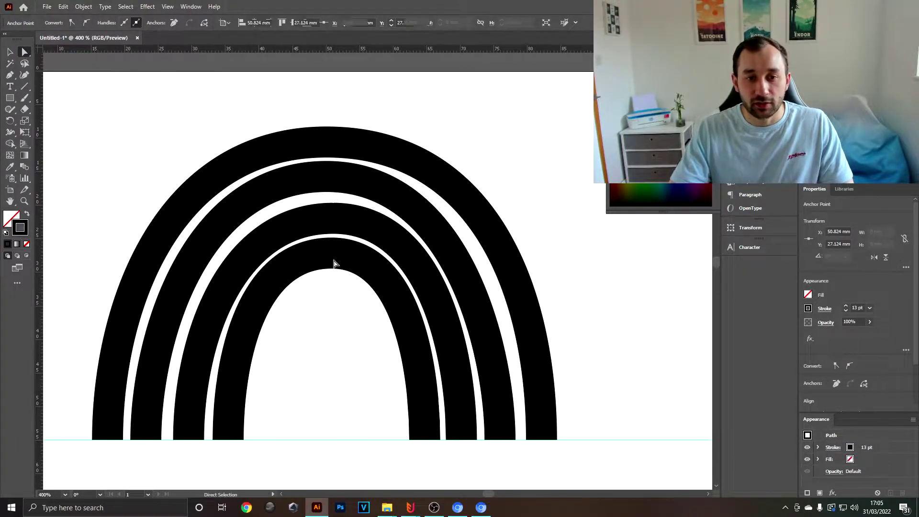
{"action": "left_click_drag", "start_coordinate": [332, 253], "coordinate": [332, 263]}
{"action": "left_click", "coordinate": [332, 218]}
{"action": "left_click", "coordinate": [327, 142]}
{"action": "left_click_drag", "start_coordinate": [328, 142], "coordinate": [327, 131]}
- Resize individual arches to even their spacing, and scale the whole set to about 58 mm wide by 41 mm high
{"action": "left_click", "coordinate": [419, 359]}
{"action": "left_click", "coordinate": [10, 51]}
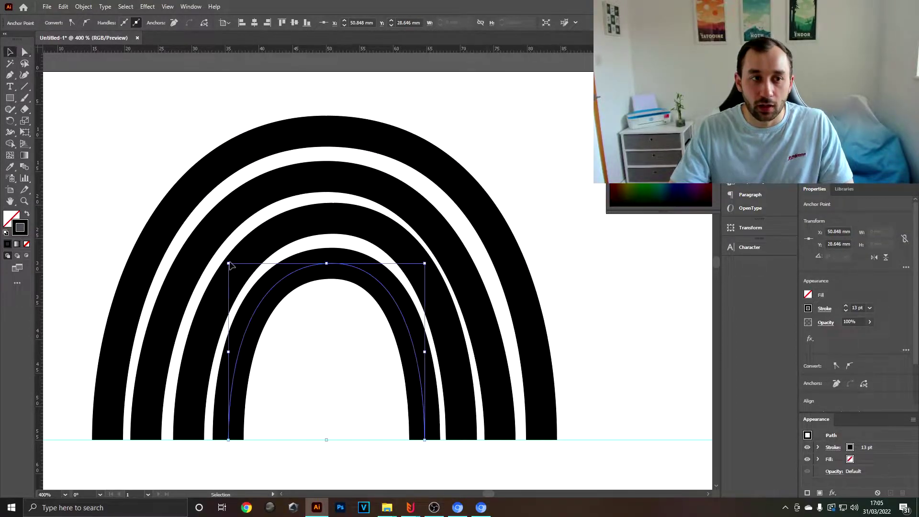
{"action": "left_click_drag", "start_coordinate": [332, 286], "coordinate": [339, 266]}
{"action": "left_click", "coordinate": [333, 211]}
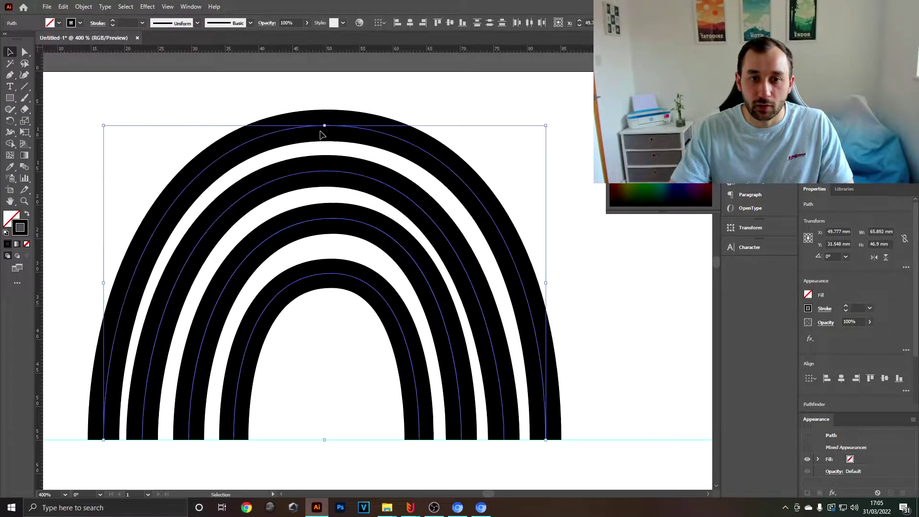
{"action": "left_click_drag", "start_coordinate": [325, 126], "coordinate": [331, 164]}
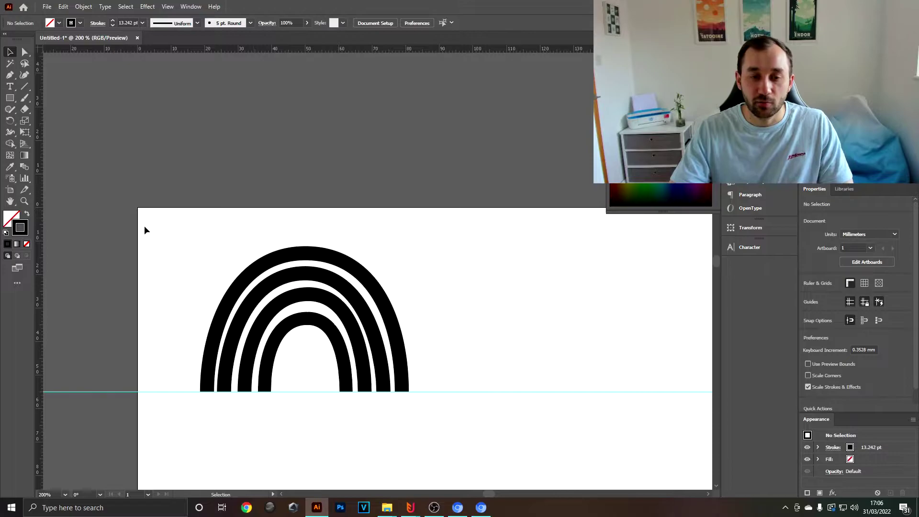
- Copy all four arches and paste the copies in front, in the same place
{"action": "left_click_drag", "start_coordinate": [144, 228], "coordinate": [446, 437]}
{"action": "key", "text": "ctrl+plus"}
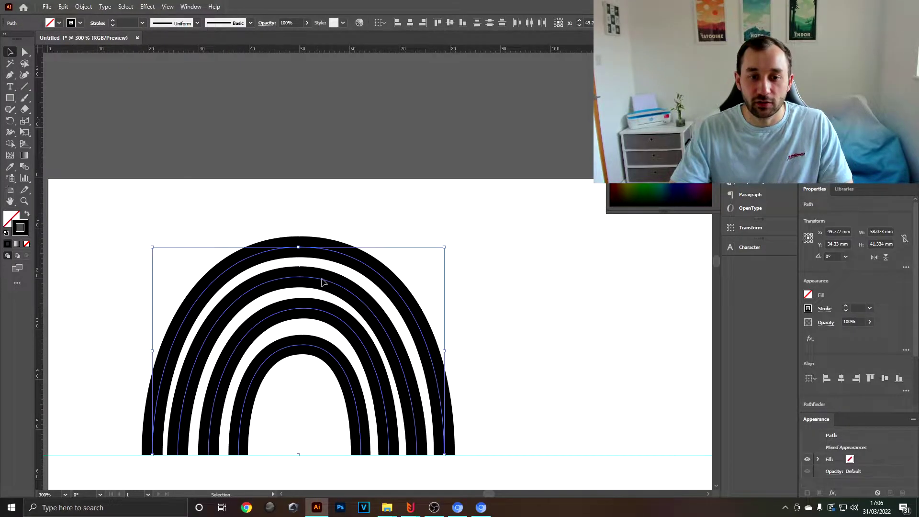
{"action": "scroll", "coordinate": [318, 277], "scroll_direction": "down", "scroll_amount": 1}
{"action": "key", "text": "a"}
{"action": "key", "text": "ctrl+c"}
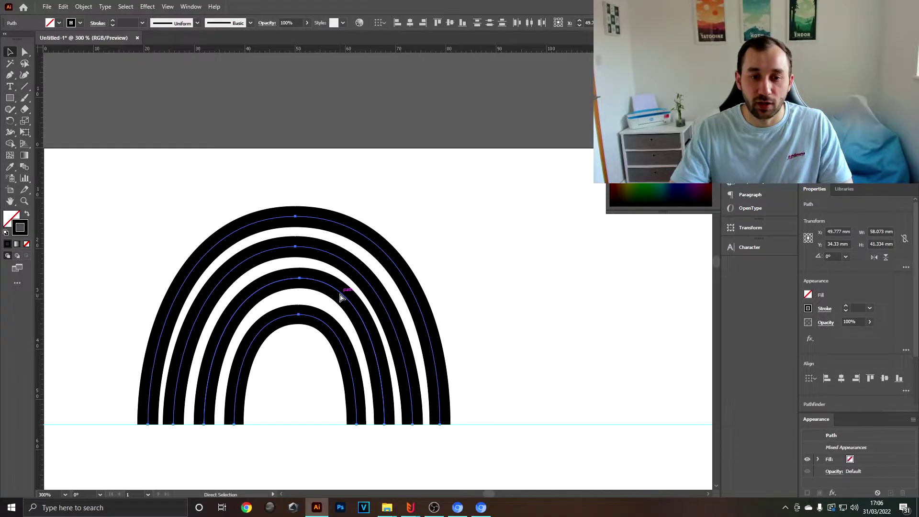
{"action": "key", "text": "ctrl+f"}
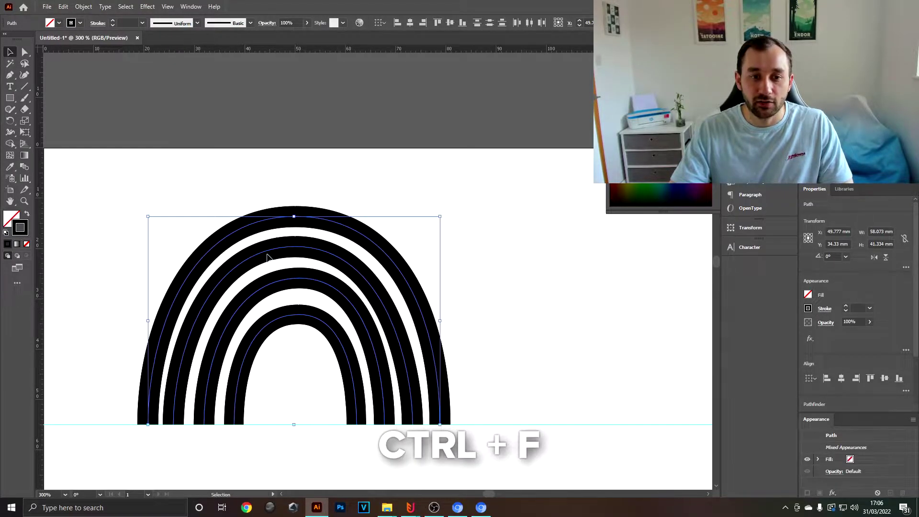
- Change the stroke colour of the pasted arches to white
{"action": "left_click", "coordinate": [71, 23]}
{"action": "left_click", "coordinate": [52, 103]}
{"action": "left_click", "coordinate": [841, 4]}
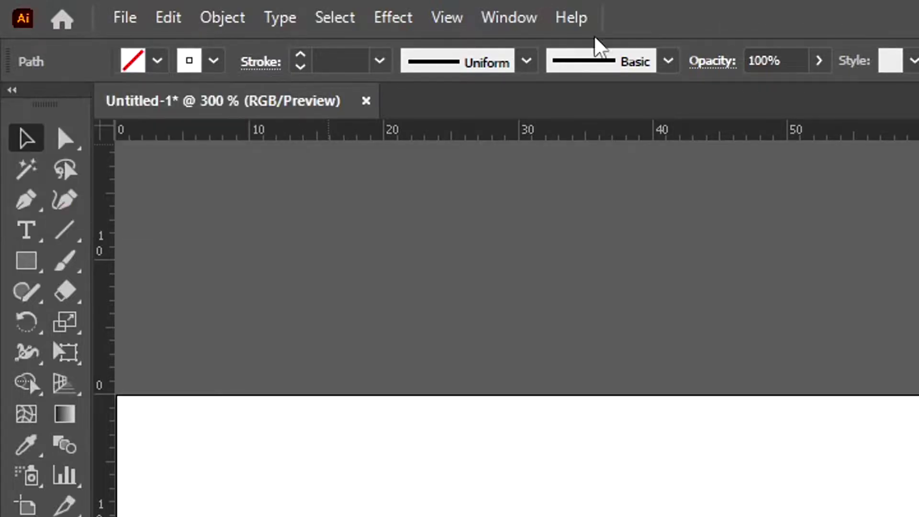
- Set the stroke weight of the white arches to 2 pt and deselect them
{"action": "left_click", "coordinate": [300, 66]}
{"action": "left_click", "coordinate": [300, 66]}
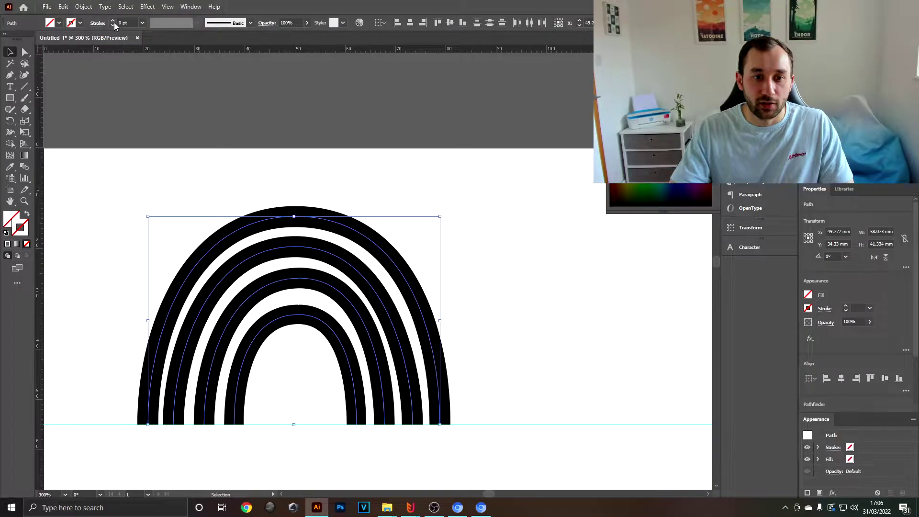
{"action": "left_click", "coordinate": [113, 21]}
{"action": "left_click", "coordinate": [113, 22]}
{"action": "left_click", "coordinate": [113, 21]}
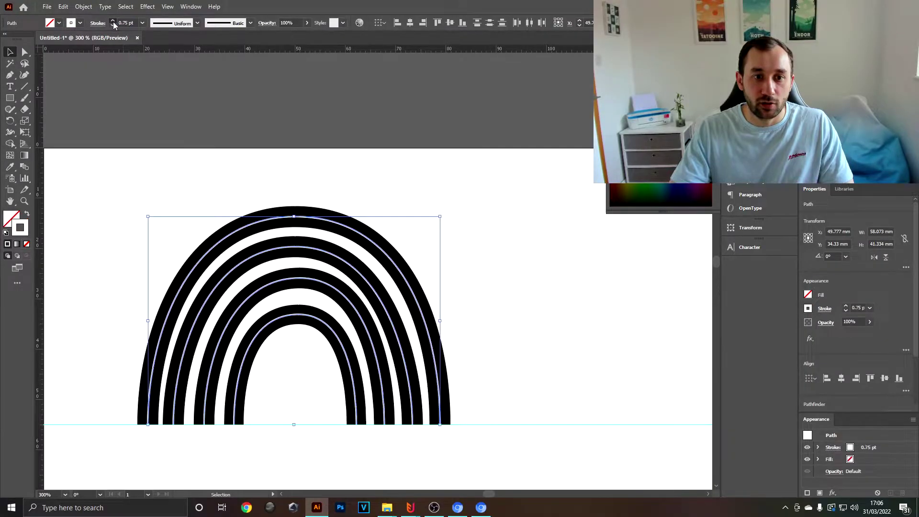
{"action": "left_click", "coordinate": [113, 21]}
{"action": "left_click", "coordinate": [113, 21]}
{"action": "left_click", "coordinate": [509, 192]}
{"action": "left_click_drag", "start_coordinate": [508, 200], "coordinate": [423, 207]}
{"action": "left_click_drag", "start_coordinate": [301, 232], "coordinate": [407, 232]}
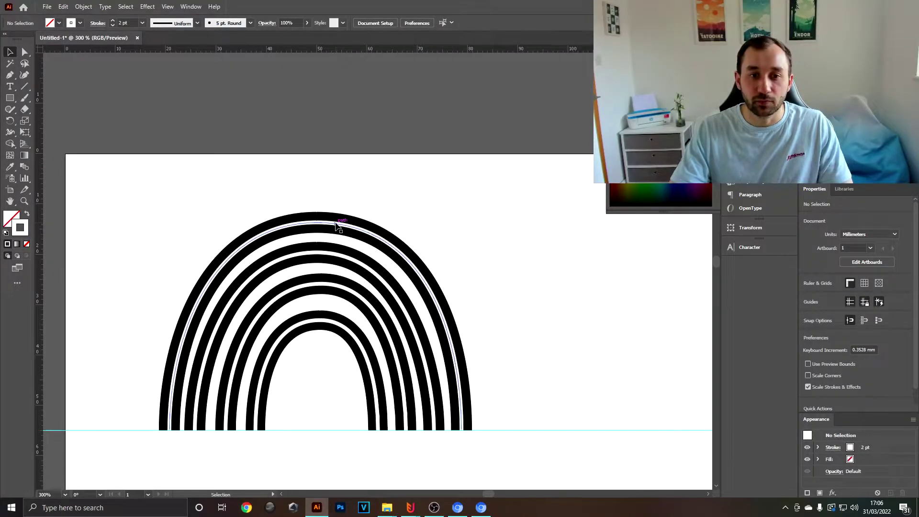
- Turn on a dashed line for the outermost white arch's stroke
{"action": "left_click", "coordinate": [337, 225]}
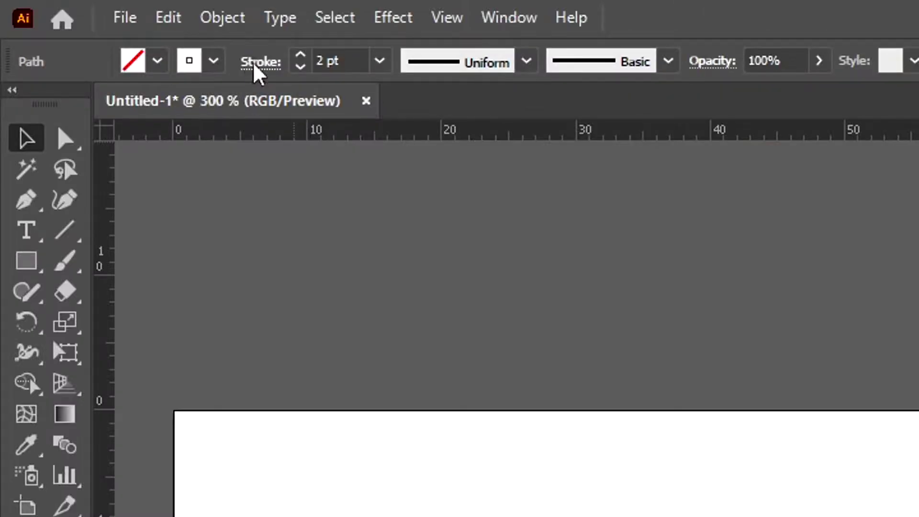
{"action": "left_click", "coordinate": [254, 66]}
{"action": "left_click", "coordinate": [38, 235]}
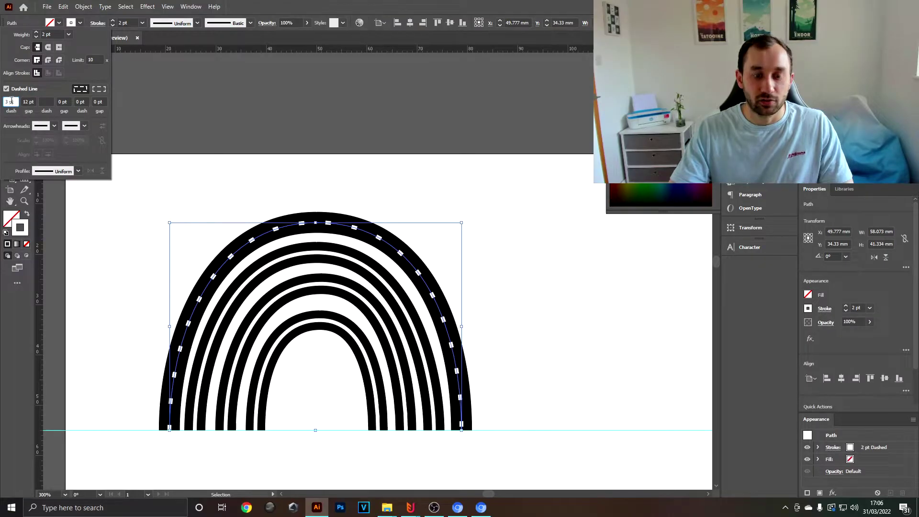
- Set the dash length to 11 pt and give the dashed stroke round caps and round joins
{"action": "key", "text": "Up"}
{"action": "key", "text": "Up"}
{"action": "key", "text": "Up"}
{"action": "key", "text": "Up"}
{"action": "key", "text": "Up"}
{"action": "key", "text": "Up"}
{"action": "key", "text": "Up"}
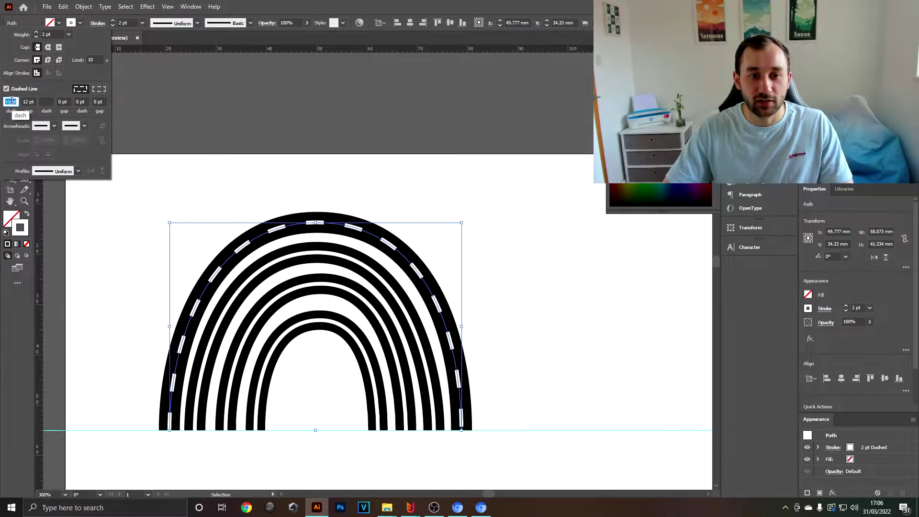
{"action": "key", "text": "Up"}
{"action": "left_click", "coordinate": [48, 59]}
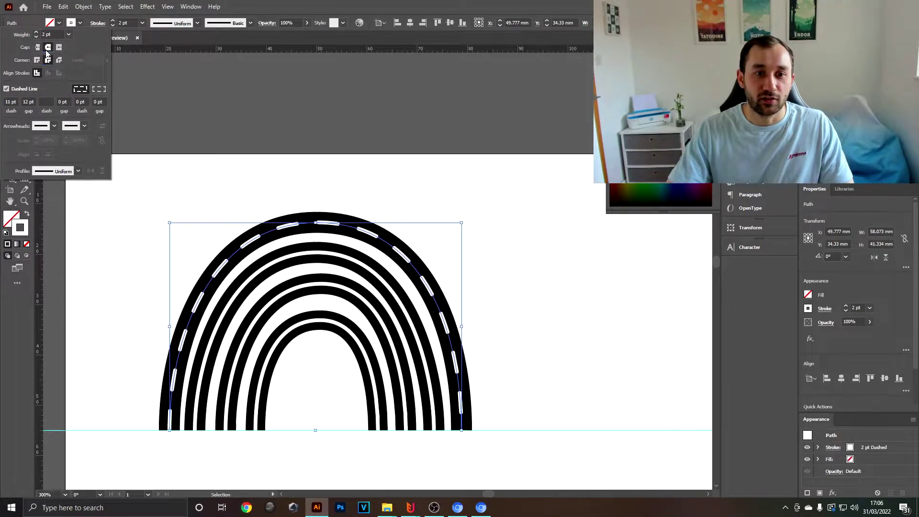
- Reduce the dashed stroke's gap to 8 pt and its dash length to 7 pt
{"action": "left_click", "coordinate": [30, 101]}
{"action": "scroll", "coordinate": [30, 101], "scroll_direction": "down", "scroll_amount": 4}
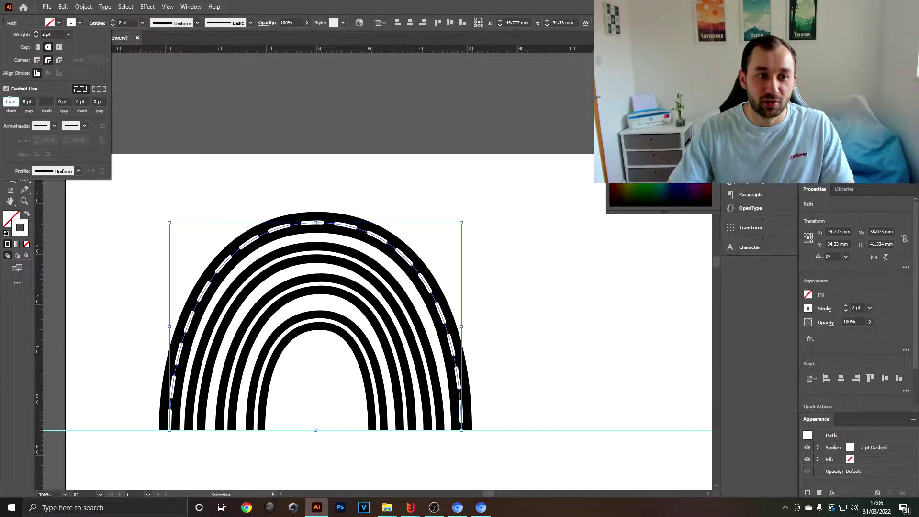
{"action": "key", "text": "Down"}
{"action": "key", "text": "Down"}
{"action": "key", "text": "Down"}
{"action": "key", "text": "Down"}
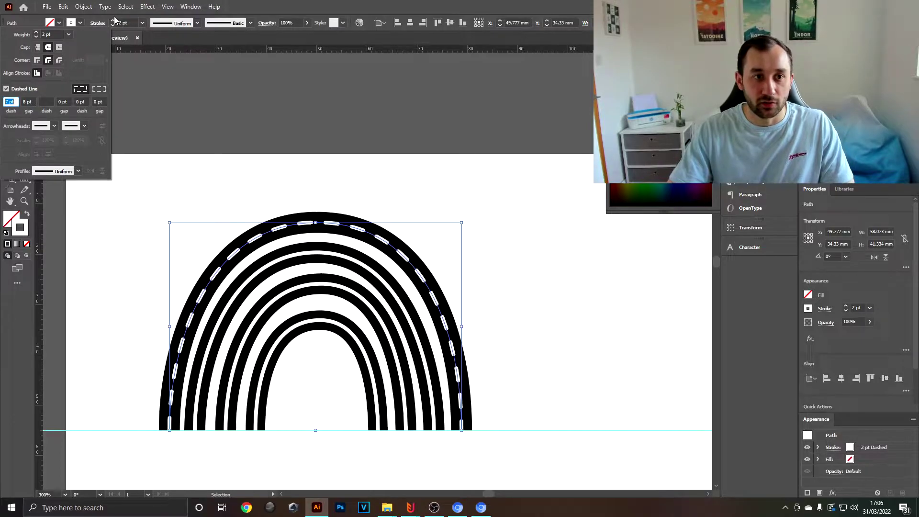
- Increase the stroke weight of the dashed white arch to 8 pt
{"action": "left_click", "coordinate": [113, 20]}
{"action": "left_click", "coordinate": [113, 20], "text": "shift"}
{"action": "left_click", "coordinate": [113, 25]}
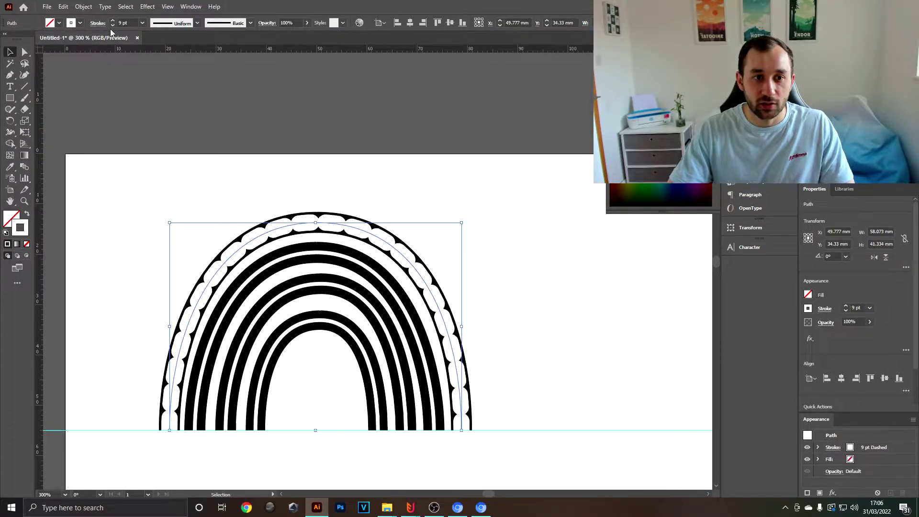
{"action": "left_click", "coordinate": [113, 25]}
- Widen the gap between the outer arch's dashes to 16 pt
{"action": "left_click", "coordinate": [98, 23]}
{"action": "key", "text": "Up"}
{"action": "key", "text": "Up"}
{"action": "key", "text": "Up"}
{"action": "key", "text": "Up"}
{"action": "key", "text": "Up"}
{"action": "key", "text": "Up"}
{"action": "key", "text": "Up"}
{"action": "key", "text": "Up"}
{"action": "key", "text": "Up"}
{"action": "key", "text": "Up"}
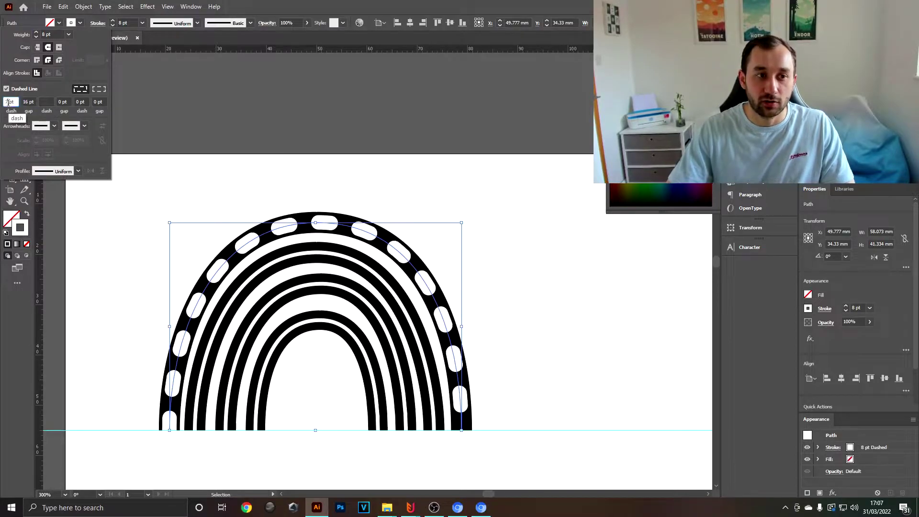
- Turn the outer arch's dashes into round dots by setting the dash length to 0 pt, and deselect the arch
{"action": "left_click", "coordinate": [9, 101]}
{"action": "key", "text": "Down"}
{"action": "key", "text": "Down"}
{"action": "key", "text": "Down"}
{"action": "key", "text": "Down"}
{"action": "key", "text": "Down"}
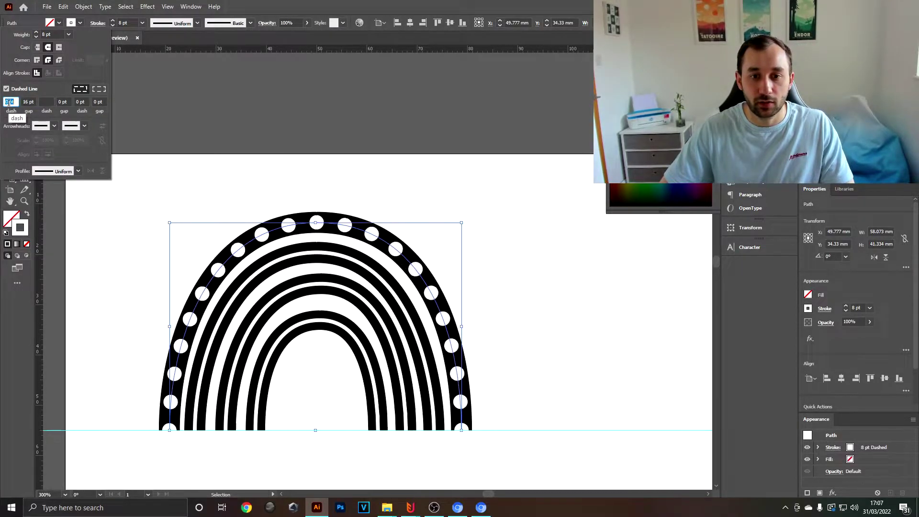
{"action": "left_click", "coordinate": [401, 151]}
{"action": "scroll", "coordinate": [400, 151], "scroll_direction": "down", "scroll_amount": 2}
{"action": "left_click", "coordinate": [435, 150]}
{"action": "left_click_drag", "start_coordinate": [468, 137], "coordinate": [423, 228]}
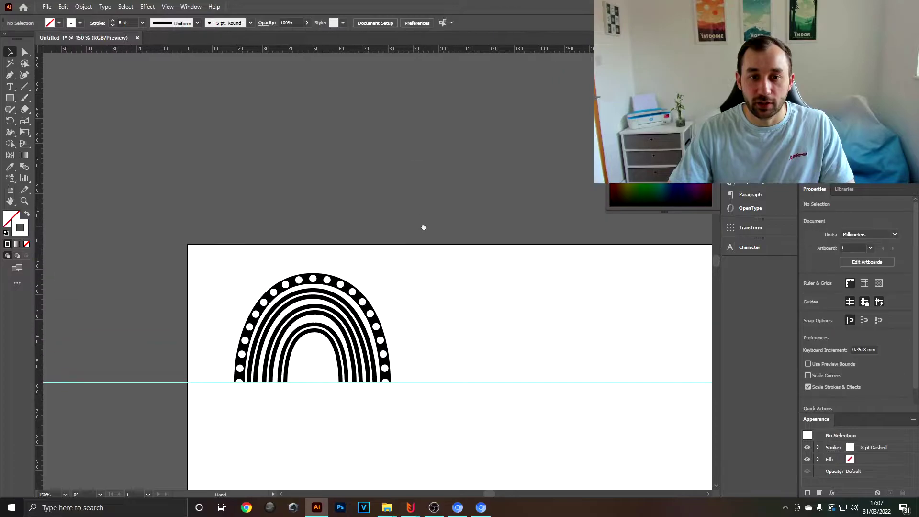
{"action": "scroll", "coordinate": [338, 309], "scroll_direction": "up", "scroll_amount": 1}
{"action": "scroll", "coordinate": [337, 312], "scroll_direction": "up", "scroll_amount": 1}
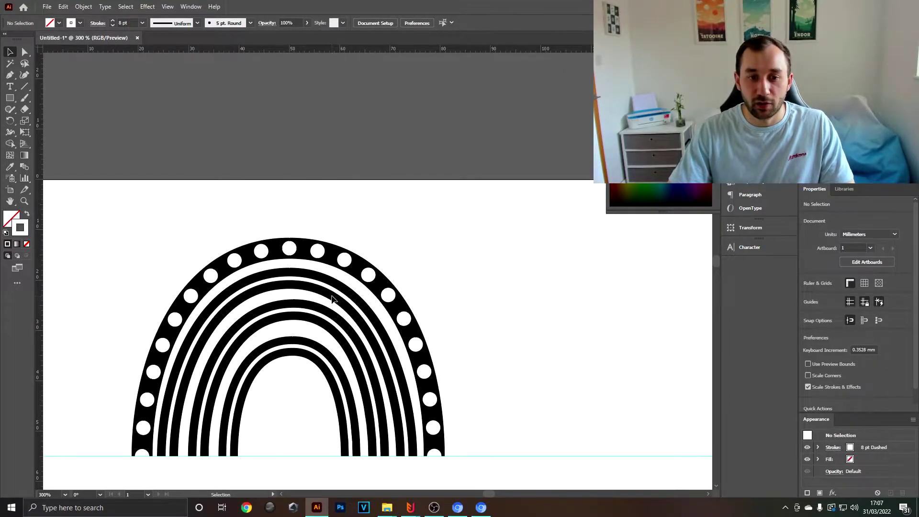
- Apply a Zig Zag effect to the second arch's white line with 1.06 mm absolute size, 13 ridges per segment and smooth points
{"action": "left_click_drag", "start_coordinate": [332, 297], "coordinate": [349, 262]}
{"action": "left_click", "coordinate": [366, 264]}
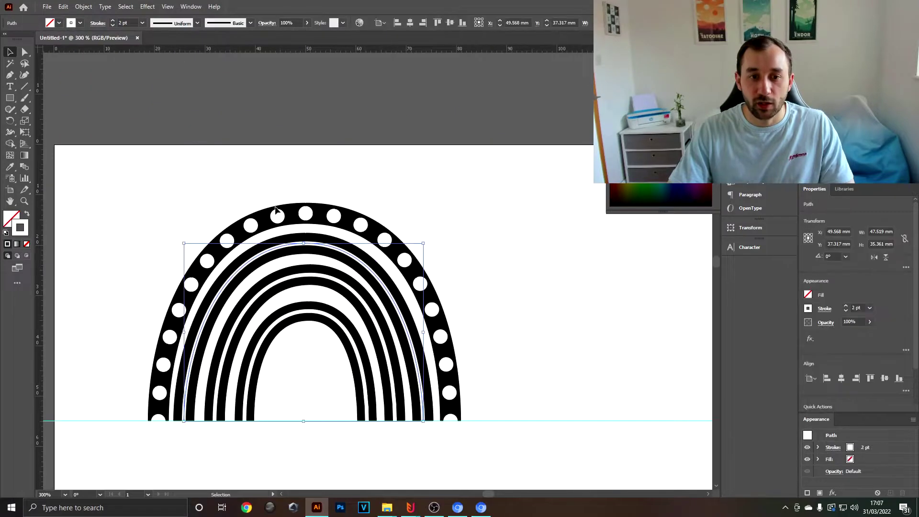
{"action": "left_click", "coordinate": [147, 6]}
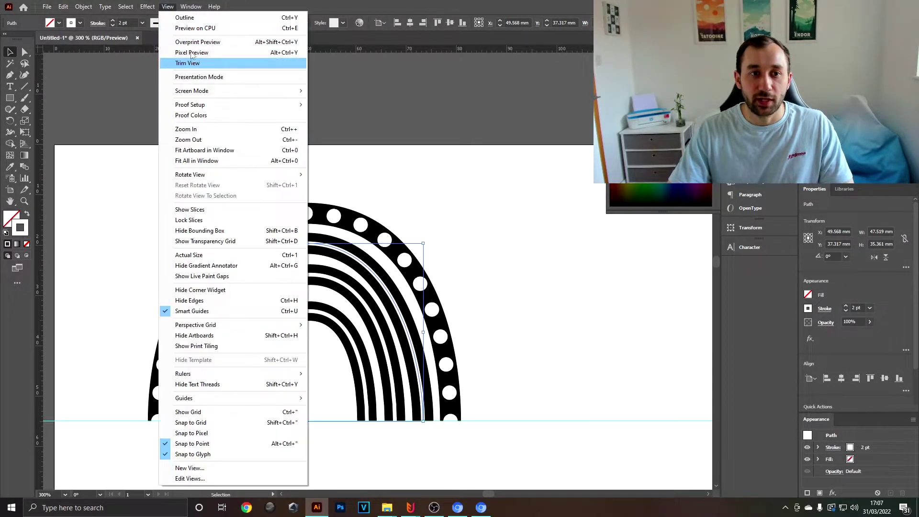
{"action": "mouse_move", "coordinate": [193, 84]}
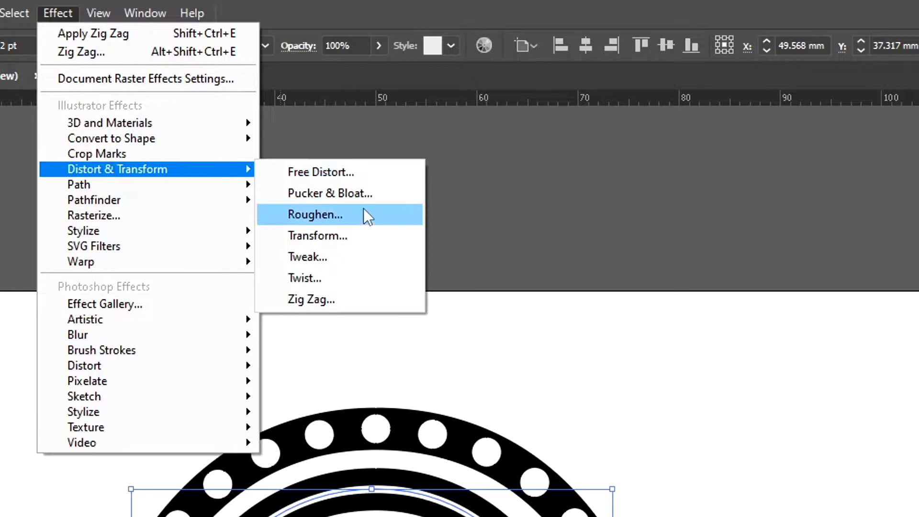
{"action": "left_click", "coordinate": [355, 300]}
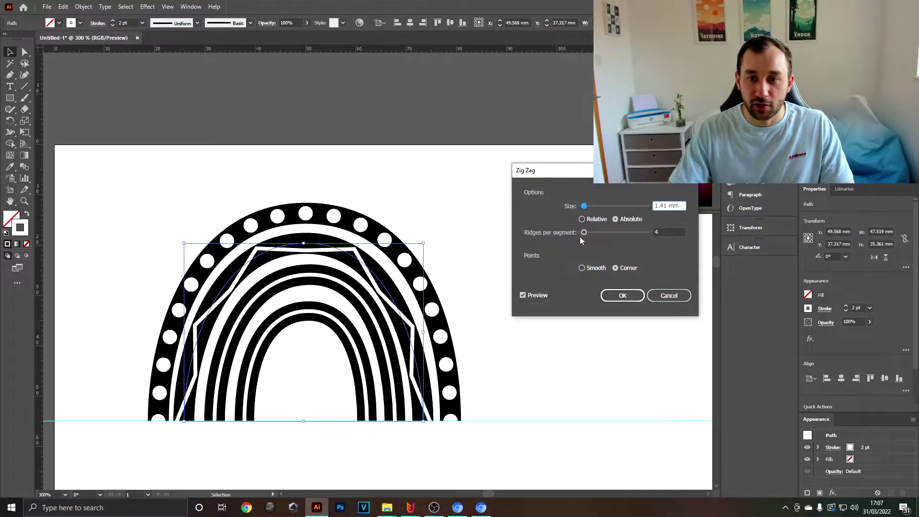
{"action": "left_click_drag", "start_coordinate": [584, 232], "coordinate": [592, 232]}
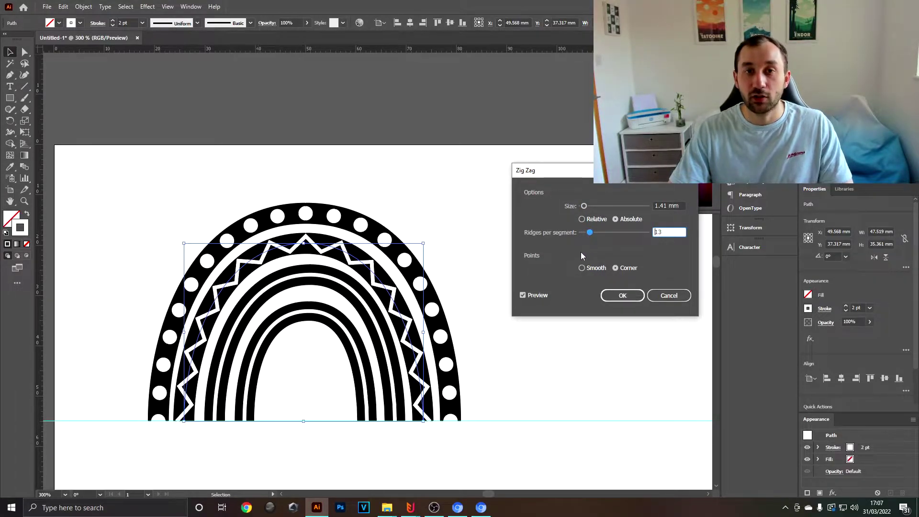
{"action": "left_click", "coordinate": [590, 268]}
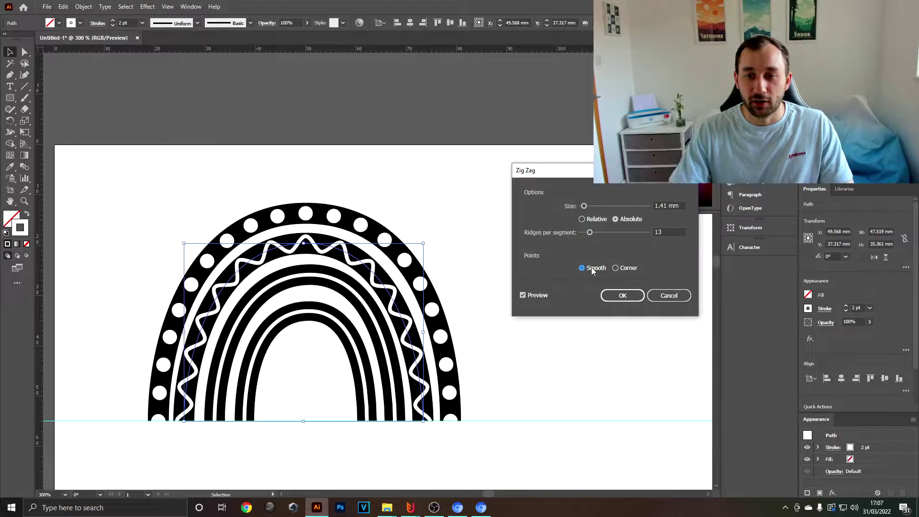
{"action": "left_click_drag", "start_coordinate": [586, 209], "coordinate": [585, 209]}
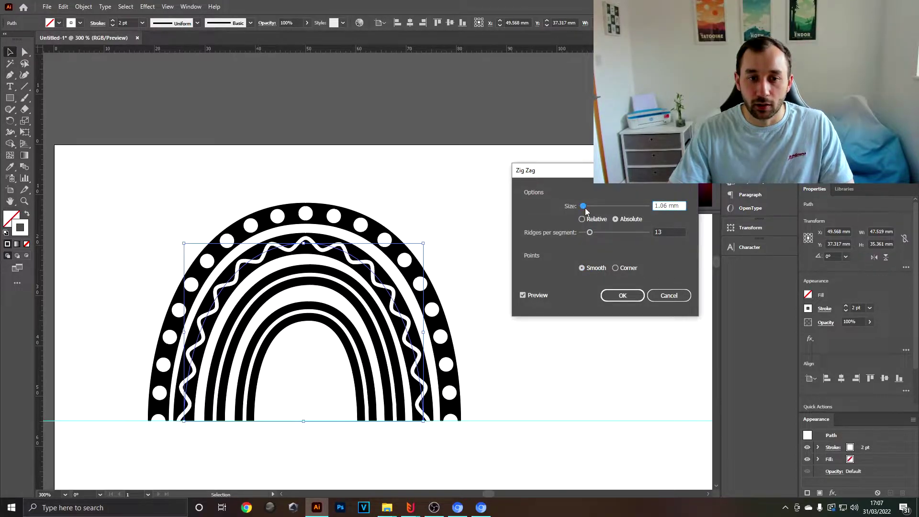
{"action": "left_click", "coordinate": [617, 293]}
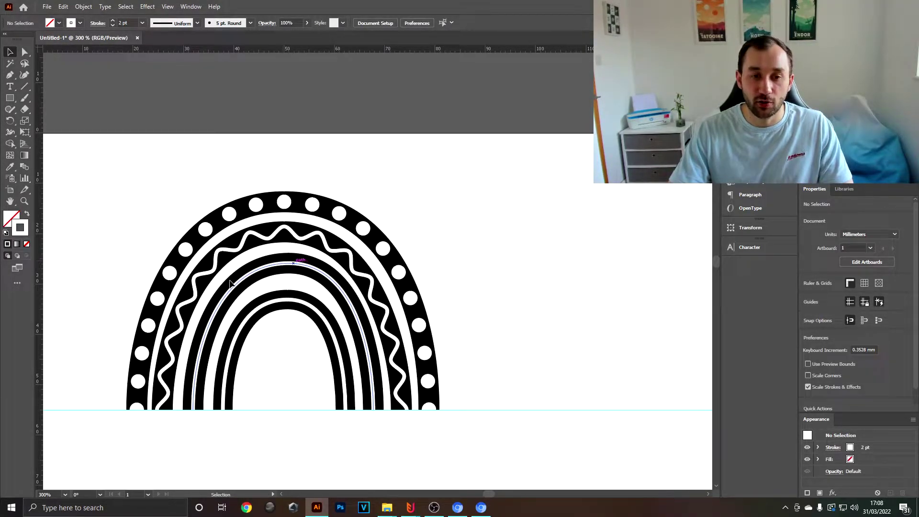
- Draw a square about 4.1 mm wide beside the rainbow and give it a black fill with no stroke
{"action": "left_click", "coordinate": [8, 99]}
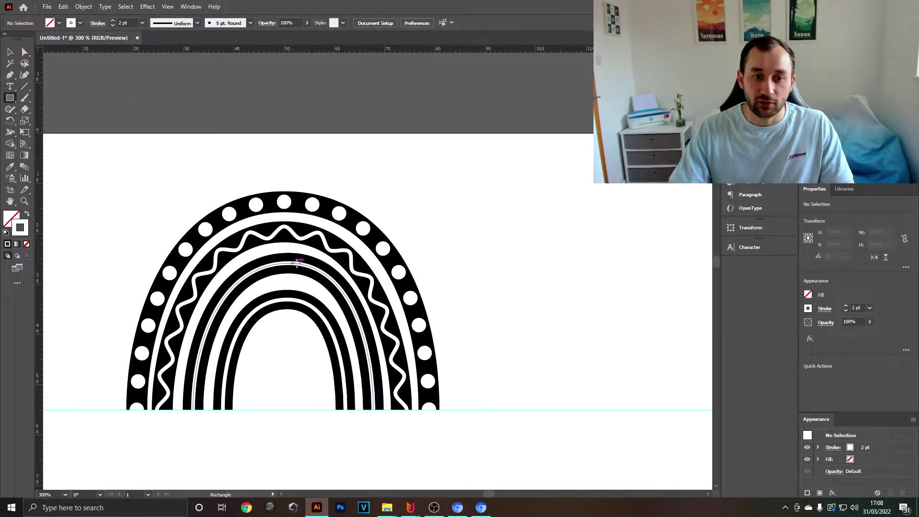
{"action": "scroll", "coordinate": [242, 408], "scroll_direction": "up", "scroll_amount": 2}
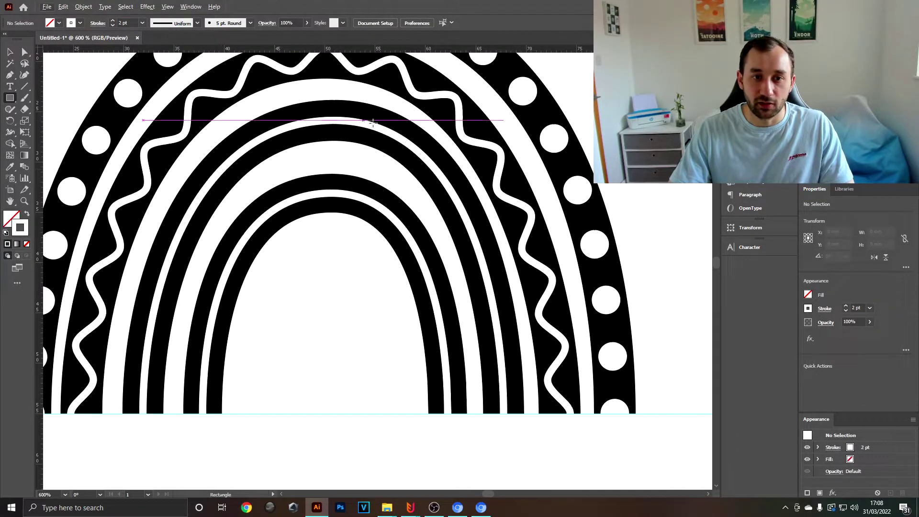
{"action": "left_click_drag", "start_coordinate": [576, 275], "coordinate": [507, 308]}
{"action": "scroll", "coordinate": [508, 307], "scroll_direction": "down", "scroll_amount": 1}
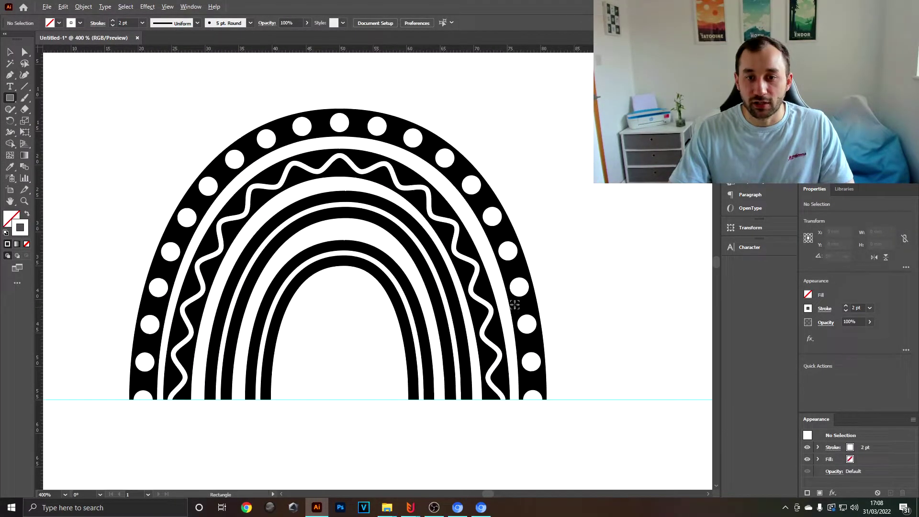
{"action": "left_click_drag", "start_coordinate": [603, 263], "coordinate": [356, 275]}
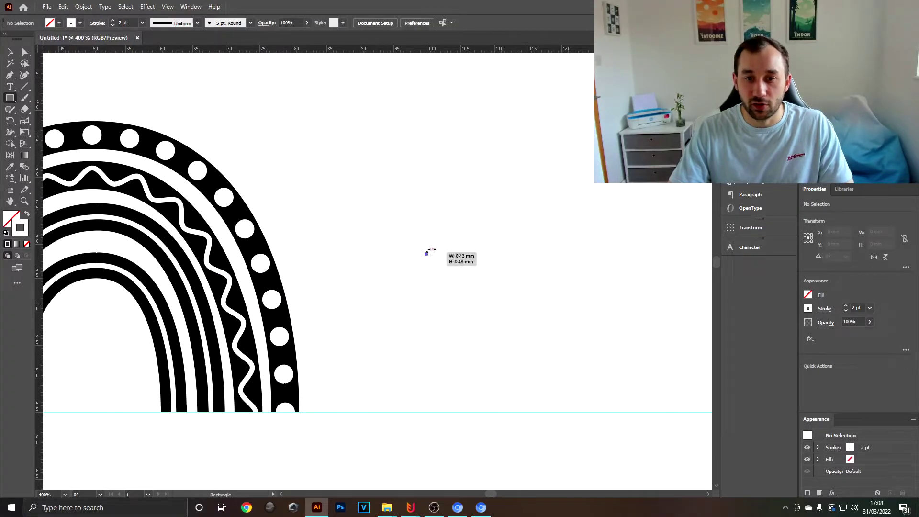
{"action": "left_click_drag", "start_coordinate": [431, 250], "coordinate": [441, 268]}
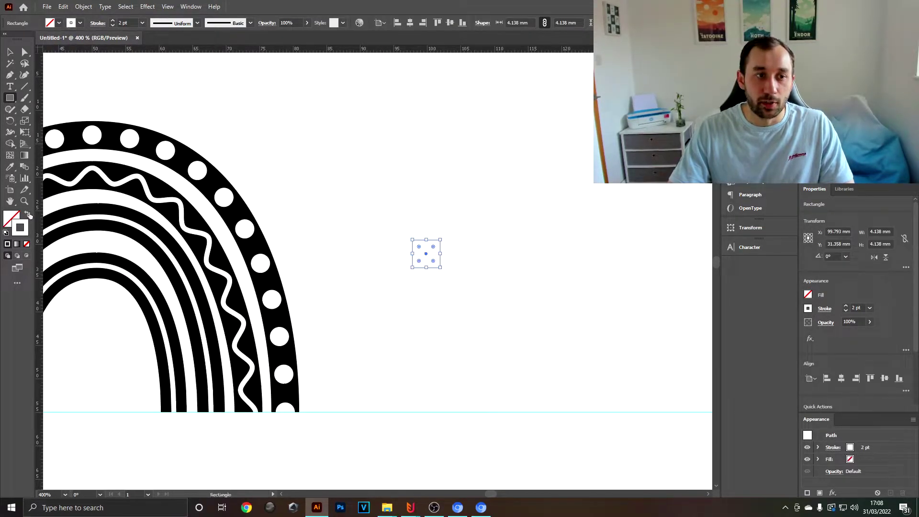
{"action": "left_click", "coordinate": [27, 214]}
{"action": "left_click", "coordinate": [53, 24]}
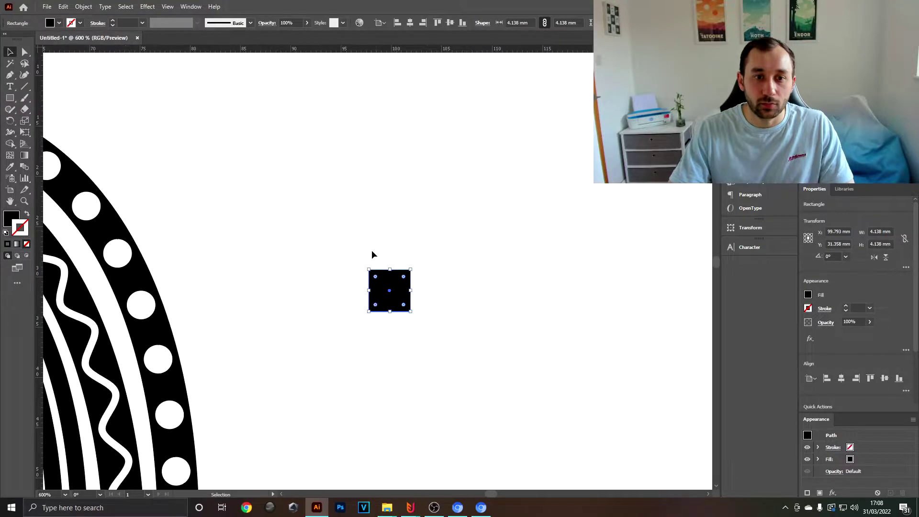
- Build a heart from the square rotated 45° and two overlapping copies, merging them into one shape and rounding its upper corners
{"action": "left_click_drag", "start_coordinate": [413, 271], "coordinate": [404, 260]}
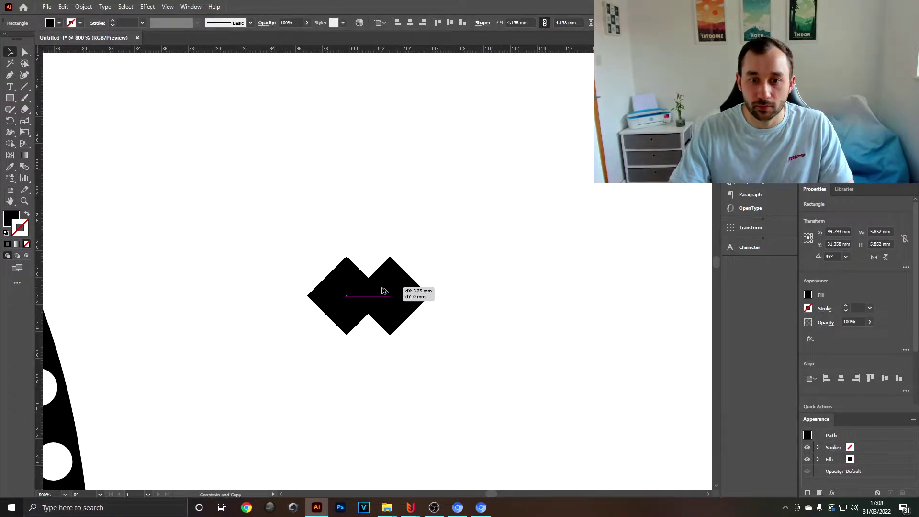
{"action": "left_click_drag", "start_coordinate": [417, 294], "coordinate": [407, 322]}
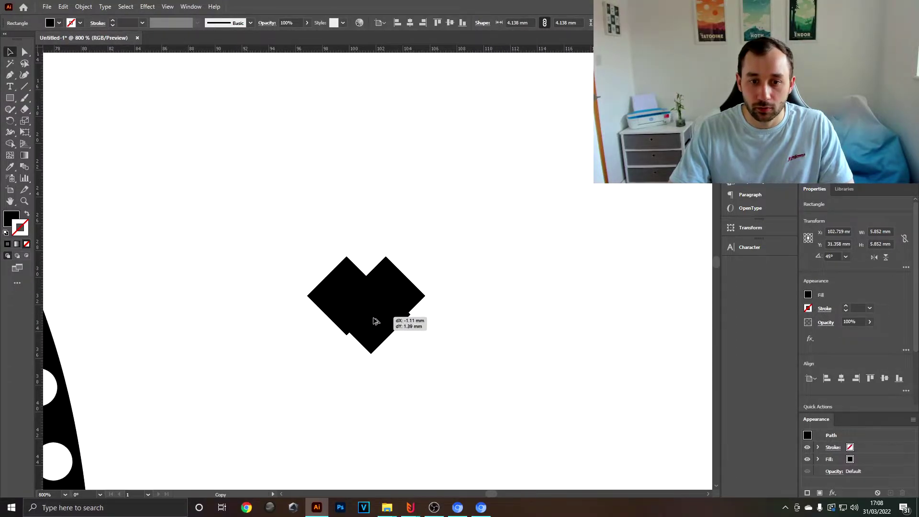
{"action": "left_click", "coordinate": [400, 60]}
{"action": "key", "text": "ctrl+a"}
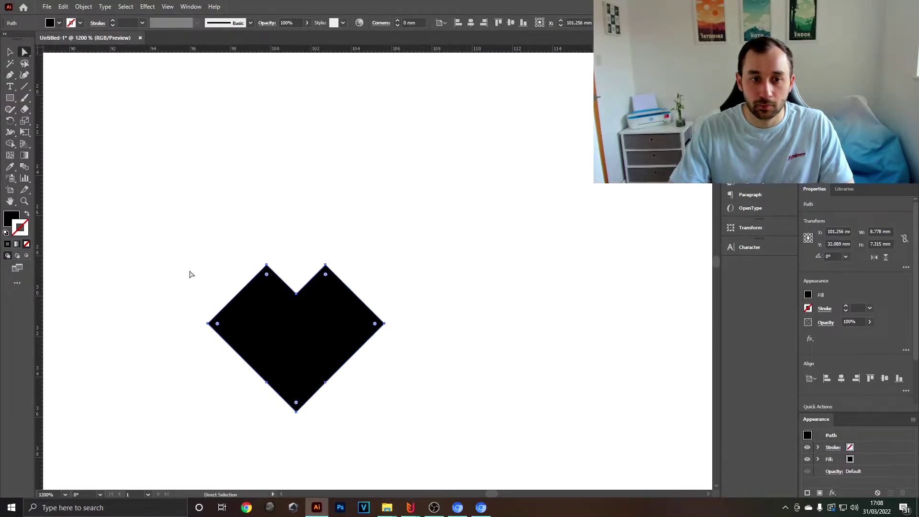
{"action": "left_click_drag", "start_coordinate": [328, 257], "coordinate": [445, 366]}
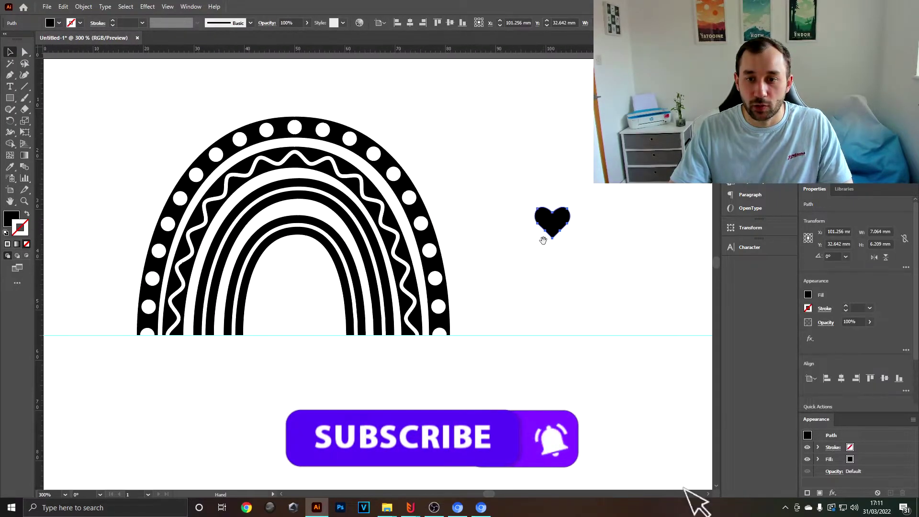
- Move the heart below the rainbow and fill it with pink
{"action": "left_click_drag", "start_coordinate": [544, 237], "coordinate": [301, 364]}
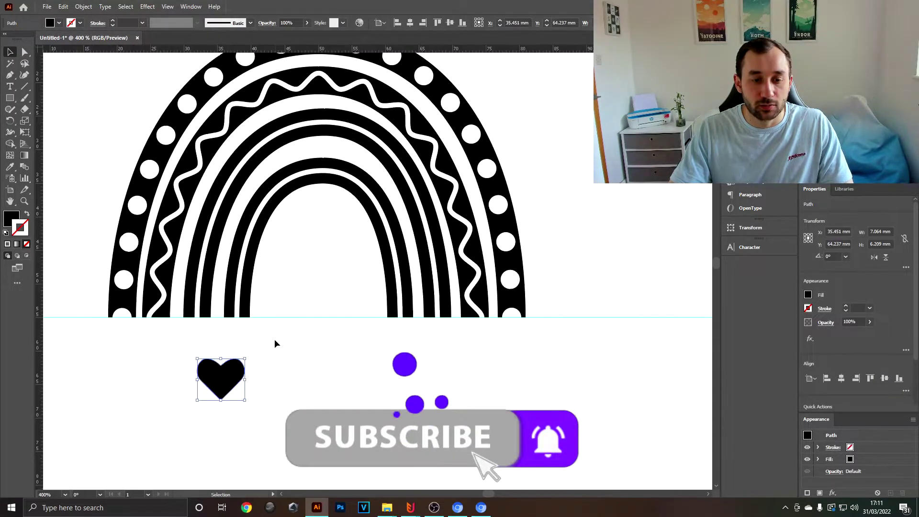
{"action": "left_click", "coordinate": [275, 344]}
{"action": "left_click_drag", "start_coordinate": [231, 388], "coordinate": [229, 411]}
{"action": "left_click", "coordinate": [50, 24]}
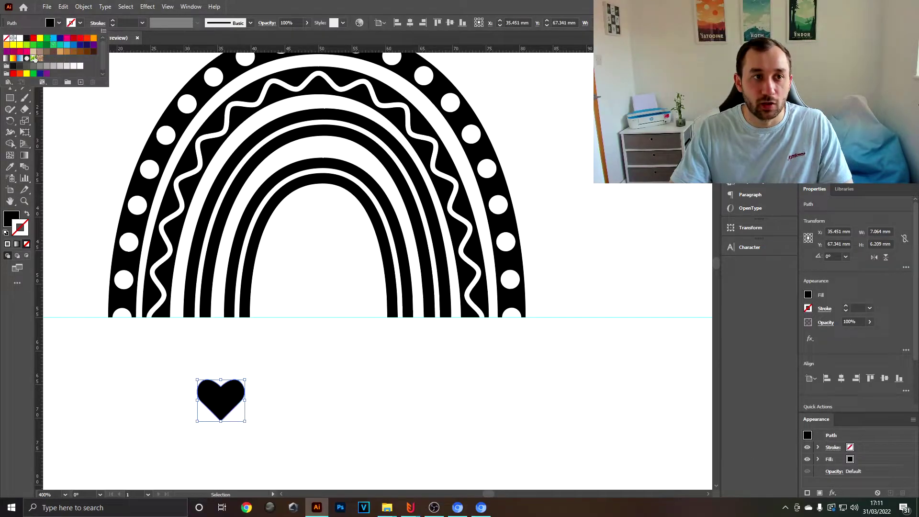
{"action": "left_click", "coordinate": [26, 51]}
{"action": "left_click", "coordinate": [369, 357]}
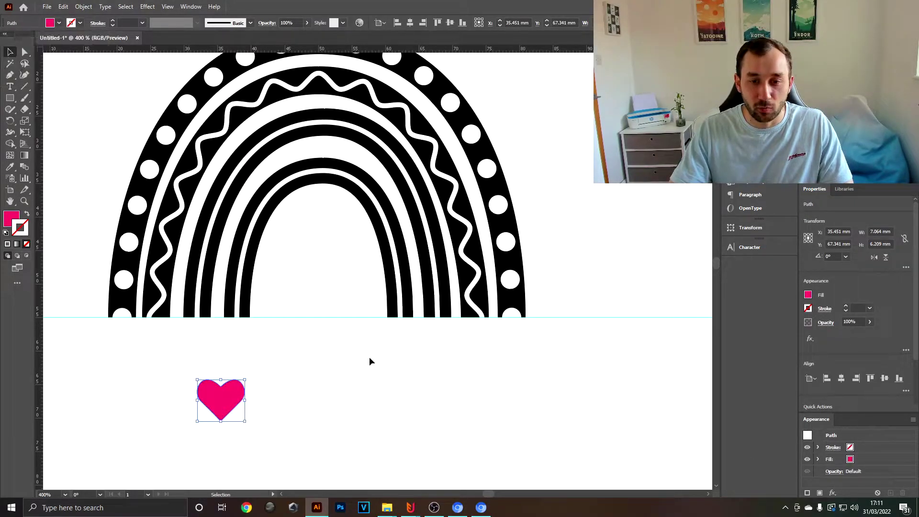
{"action": "left_click", "coordinate": [369, 357]}
- Scale the pink heart down to about 2 mm high and place a copy level with it on the far side of the rainbow
{"action": "left_click_drag", "start_coordinate": [225, 401], "coordinate": [218, 423]}
{"action": "left_click_drag", "start_coordinate": [219, 424], "coordinate": [580, 404]}
{"action": "left_click_drag", "start_coordinate": [560, 472], "coordinate": [569, 432]}
- Select both small hearts and make a blend between them
{"action": "left_click_drag", "start_coordinate": [639, 431], "coordinate": [167, 353]}
{"action": "left_click", "coordinate": [83, 6]}
{"action": "mouse_move", "coordinate": [133, 279]}
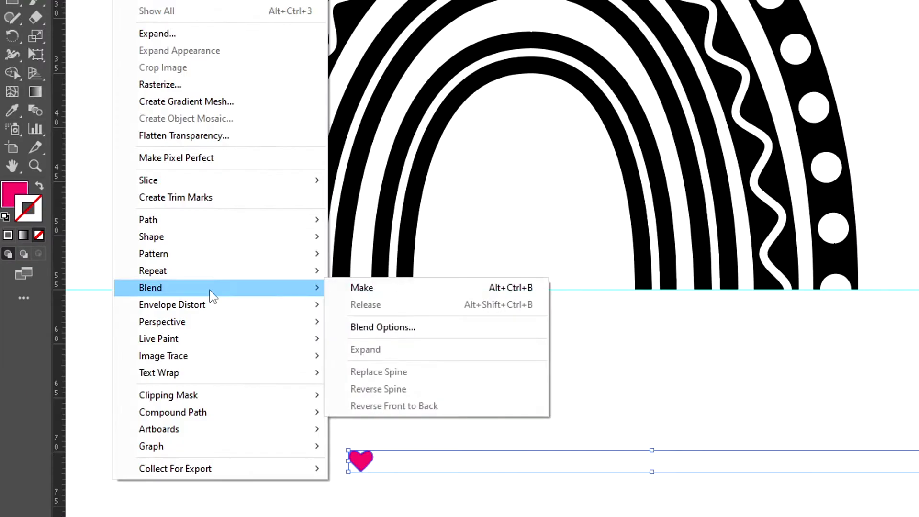
{"action": "left_click", "coordinate": [426, 295]}
- Set the heart blend's spacing to Specified Steps with 9 steps
{"action": "left_click", "coordinate": [83, 6]}
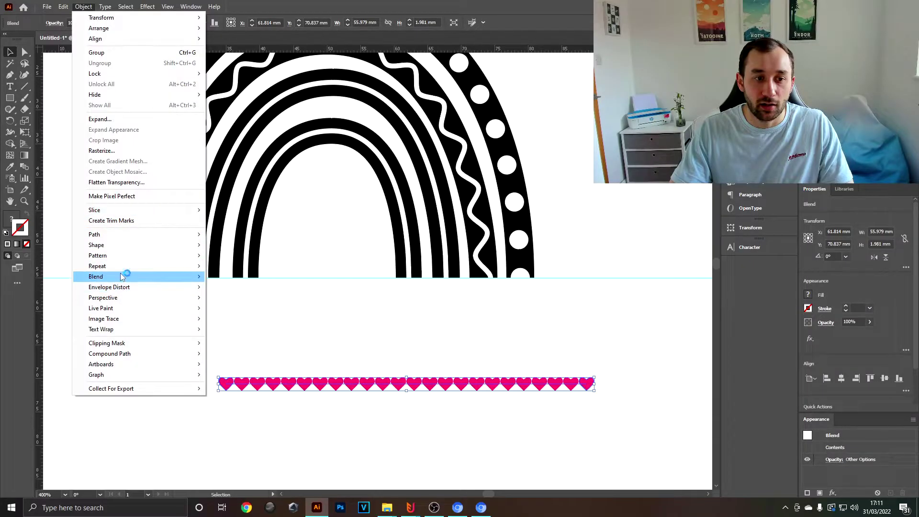
{"action": "mouse_move", "coordinate": [125, 275]}
{"action": "left_click", "coordinate": [240, 301]}
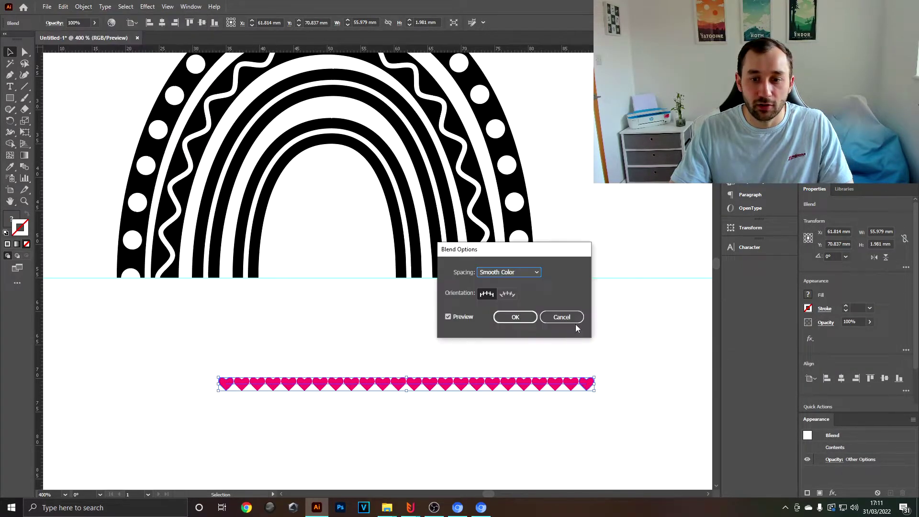
{"action": "left_click", "coordinate": [520, 277]}
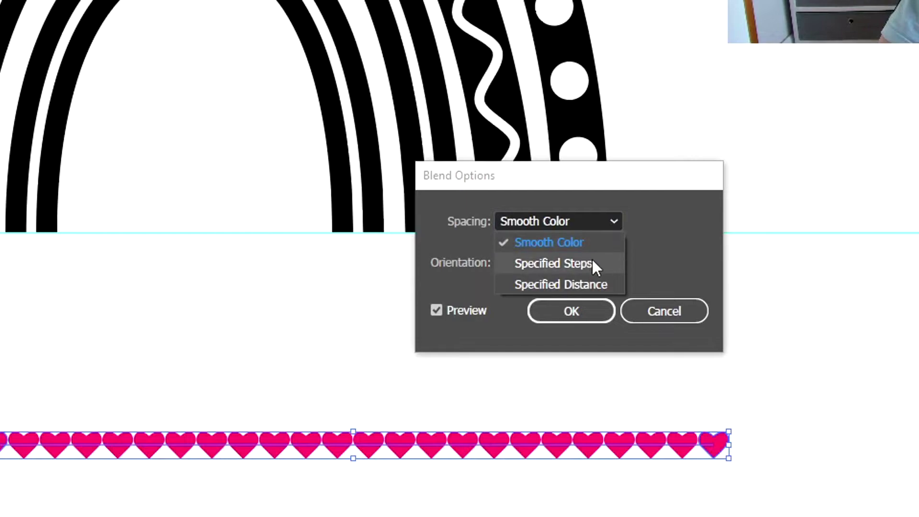
{"action": "left_click", "coordinate": [527, 293]}
{"action": "key", "text": "Down"}
{"action": "key", "text": "Down"}
{"action": "key", "text": "Down"}
{"action": "key", "text": "Down"}
{"action": "key", "text": "Down"}
{"action": "key", "text": "Down"}
{"action": "key", "text": "Down"}
{"action": "key", "text": "Down"}
{"action": "key", "text": "Down"}
{"action": "key", "text": "Down"}
{"action": "key", "text": "Down"}
{"action": "key", "text": "Down"}
{"action": "key", "text": "Down"}
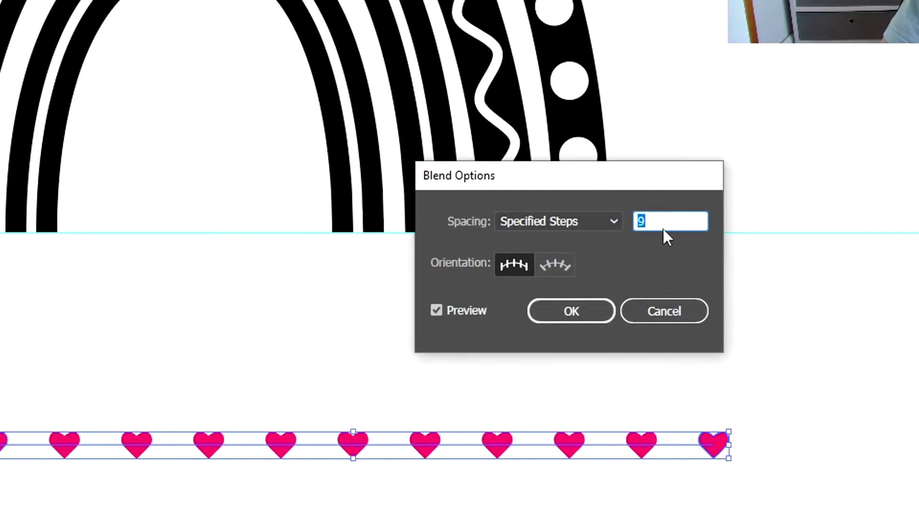
{"action": "key", "text": "Up"}
{"action": "key", "text": "Down"}
{"action": "left_click", "coordinate": [555, 313]}
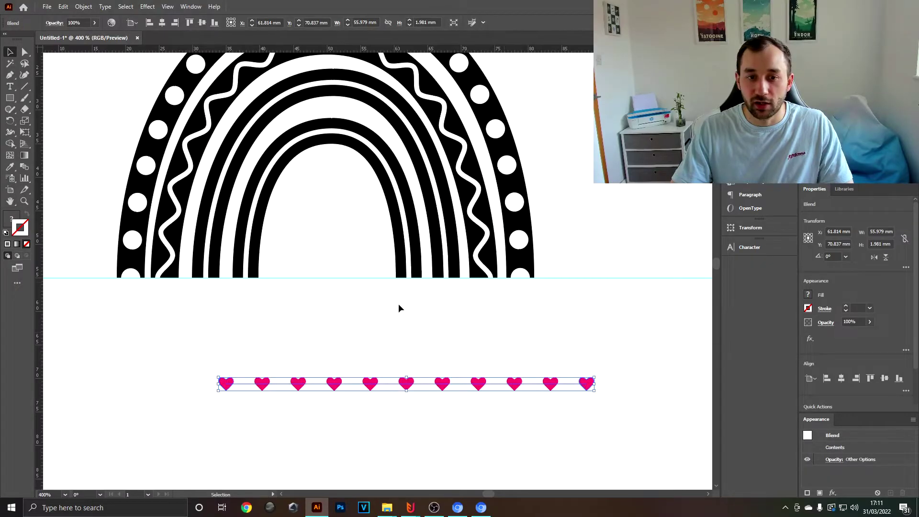
- Centre the heart row below the rainbow and replace its blend spine with the third arch's white line
{"action": "left_click_drag", "start_coordinate": [405, 385], "coordinate": [337, 368]}
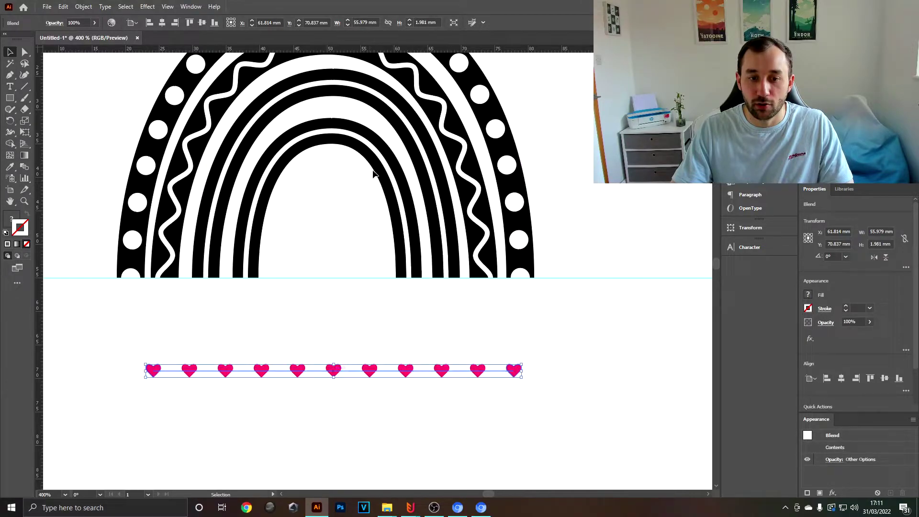
{"action": "left_click", "coordinate": [387, 106], "text": "shift"}
{"action": "left_click_drag", "start_coordinate": [373, 278], "coordinate": [369, 318]}
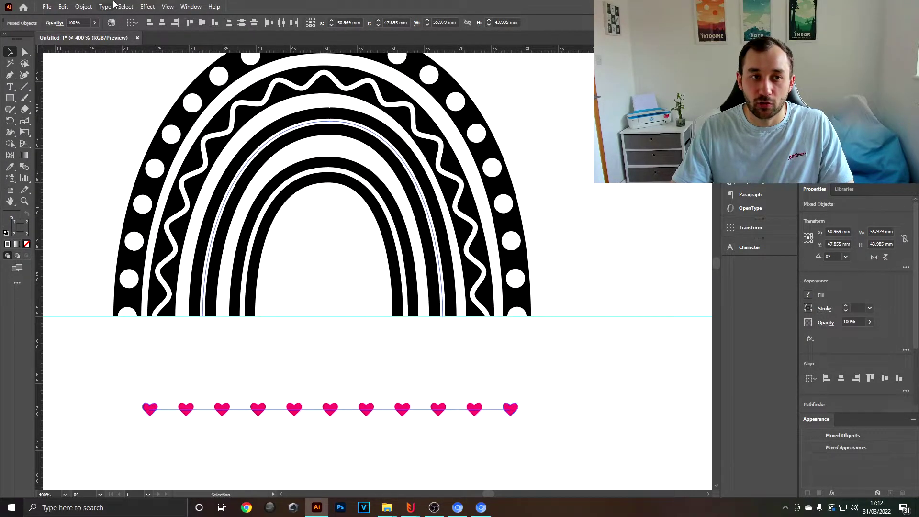
{"action": "left_click", "coordinate": [84, 6]}
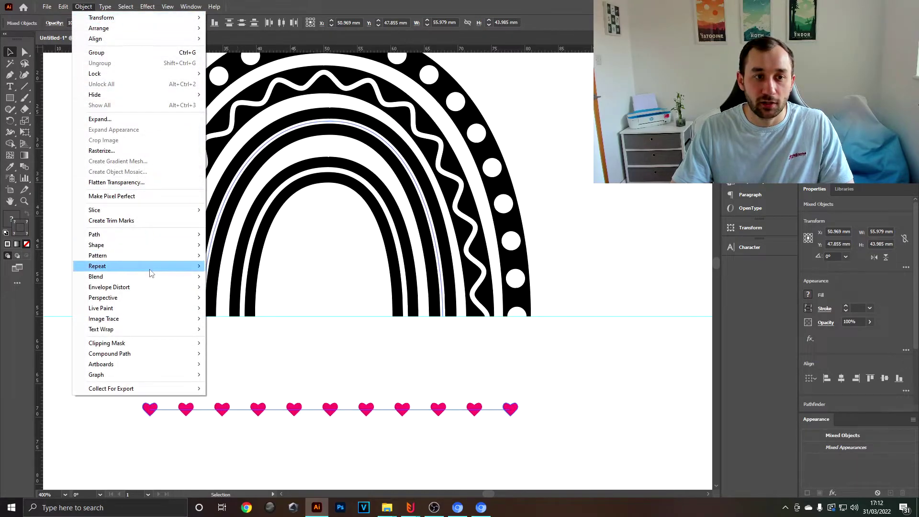
{"action": "mouse_move", "coordinate": [182, 277]}
{"action": "left_click", "coordinate": [267, 329]}
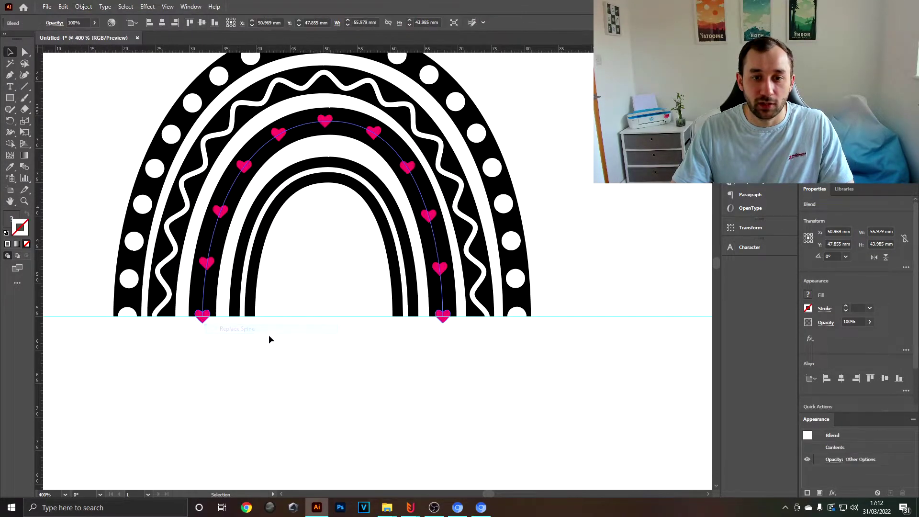
{"action": "left_click_drag", "start_coordinate": [266, 349], "coordinate": [256, 382]}
{"action": "left_click", "coordinate": [256, 382]}
- Expand the heart blend along the third arch into individual heart shapes
{"action": "scroll", "coordinate": [256, 381], "scroll_direction": "down", "scroll_amount": 1}
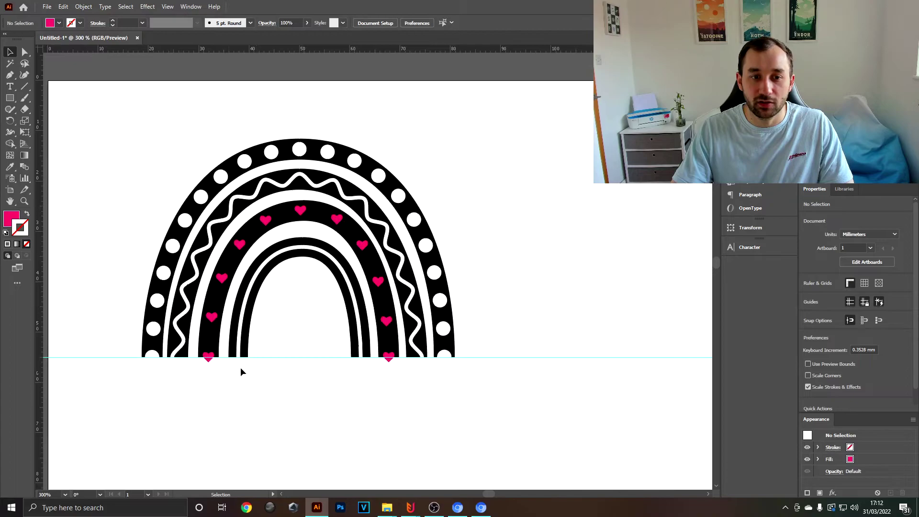
{"action": "scroll", "coordinate": [362, 290], "scroll_direction": "up", "scroll_amount": 1}
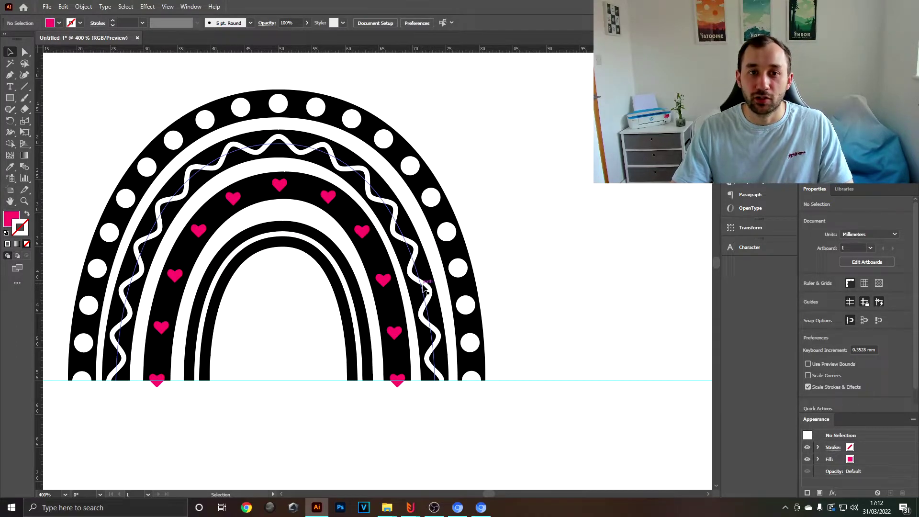
{"action": "scroll", "coordinate": [281, 367], "scroll_direction": "down", "scroll_amount": 2}
{"action": "scroll", "coordinate": [228, 362], "scroll_direction": "up", "scroll_amount": 4}
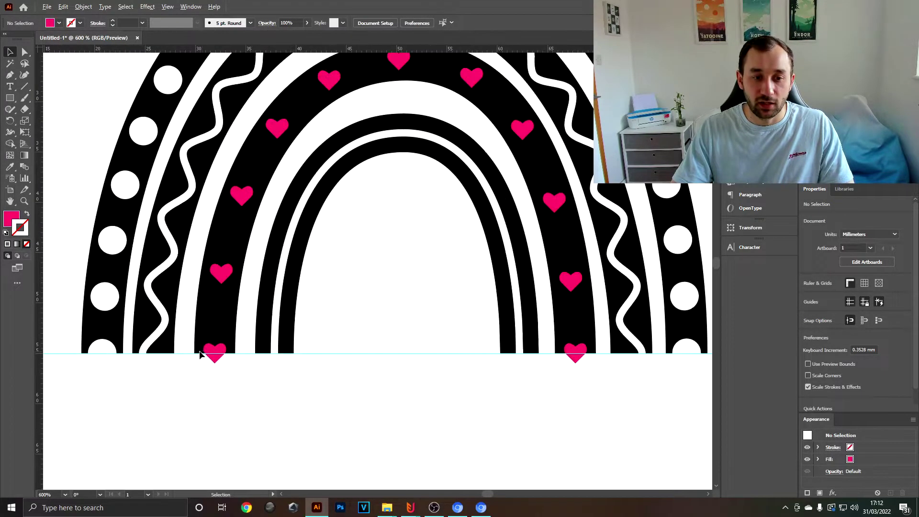
{"action": "left_click_drag", "start_coordinate": [577, 359], "coordinate": [527, 400]}
{"action": "left_click", "coordinate": [529, 400]}
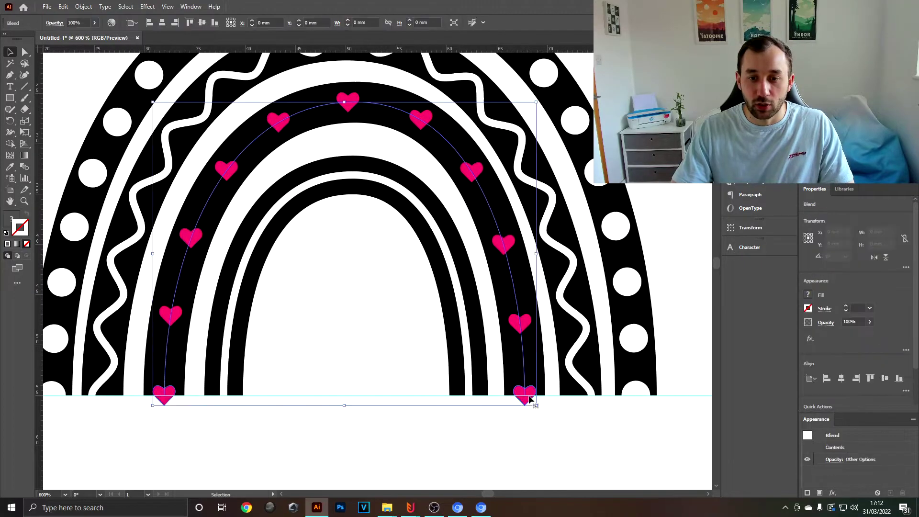
{"action": "left_click", "coordinate": [80, 6]}
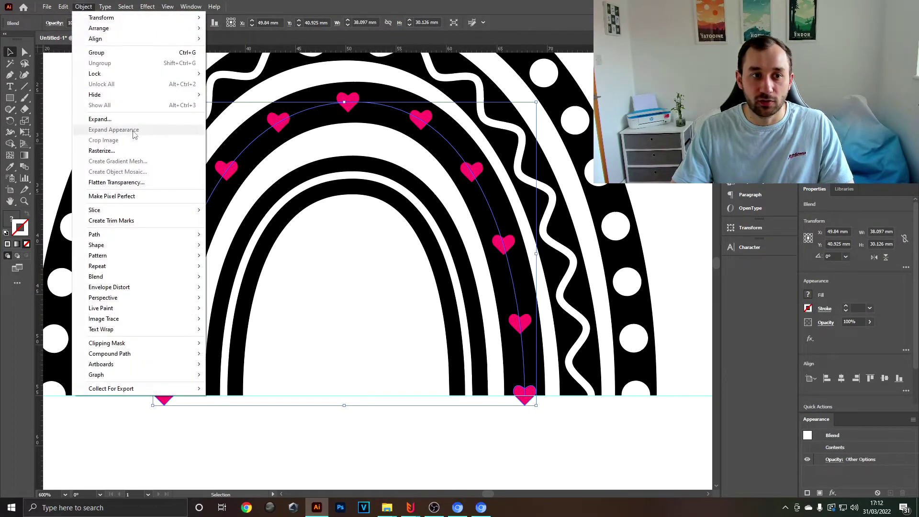
{"action": "left_click", "coordinate": [115, 119]}
{"action": "left_click", "coordinate": [449, 311]}
- Move the lowest heart at each end of the third arch up so it sits fully above the guide
{"action": "key", "text": "a"}
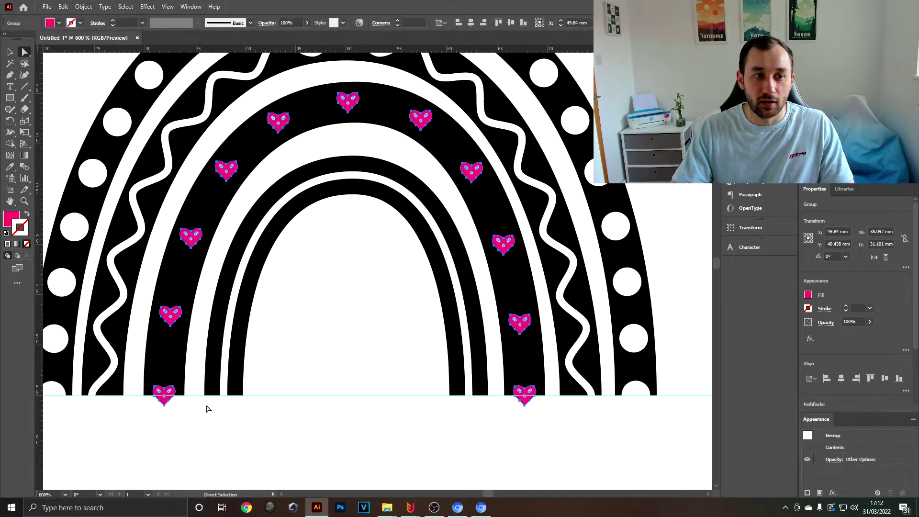
{"action": "left_click", "coordinate": [206, 409]}
{"action": "scroll", "coordinate": [153, 403], "scroll_direction": "up", "scroll_amount": 3}
{"action": "left_click_drag", "start_coordinate": [171, 379], "coordinate": [171, 338]}
{"action": "scroll", "coordinate": [238, 425], "scroll_direction": "right", "scroll_amount": 10}
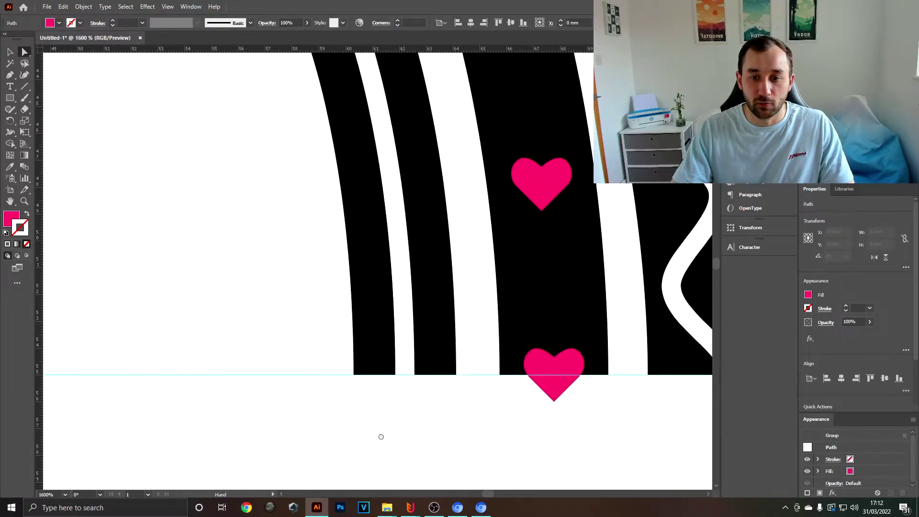
{"action": "left_click_drag", "start_coordinate": [501, 405], "coordinate": [495, 361]}
{"action": "scroll", "coordinate": [460, 368], "scroll_direction": "down", "scroll_amount": 7}
{"action": "left_click", "coordinate": [435, 366]}
{"action": "left_click_drag", "start_coordinate": [436, 365], "coordinate": [388, 359]}
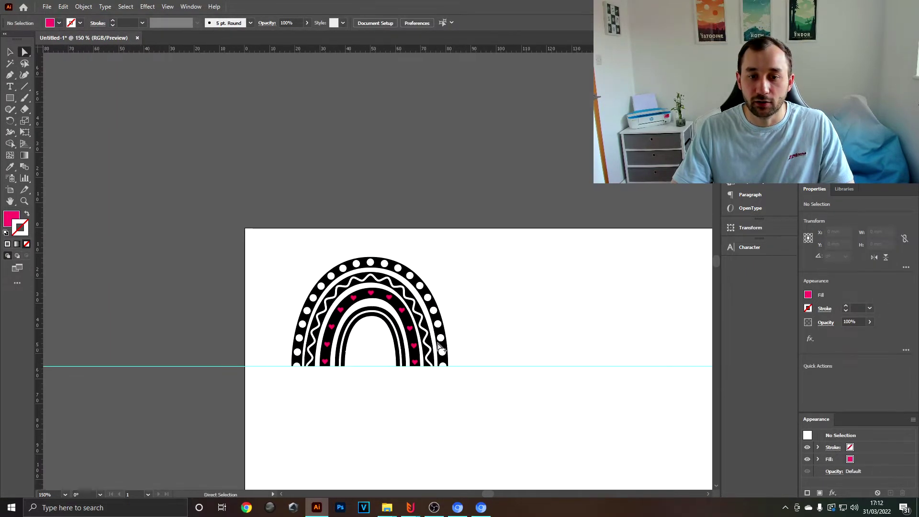
- Place the large pink heart centred inside the innermost arch with its tip on the guide
{"action": "scroll", "coordinate": [414, 350], "scroll_direction": "up", "scroll_amount": 2}
{"action": "key", "text": "v"}
{"action": "left_click", "coordinate": [414, 341]}
{"action": "left_click", "coordinate": [460, 213]}
{"action": "left_click_drag", "start_coordinate": [327, 235], "coordinate": [332, 340]}
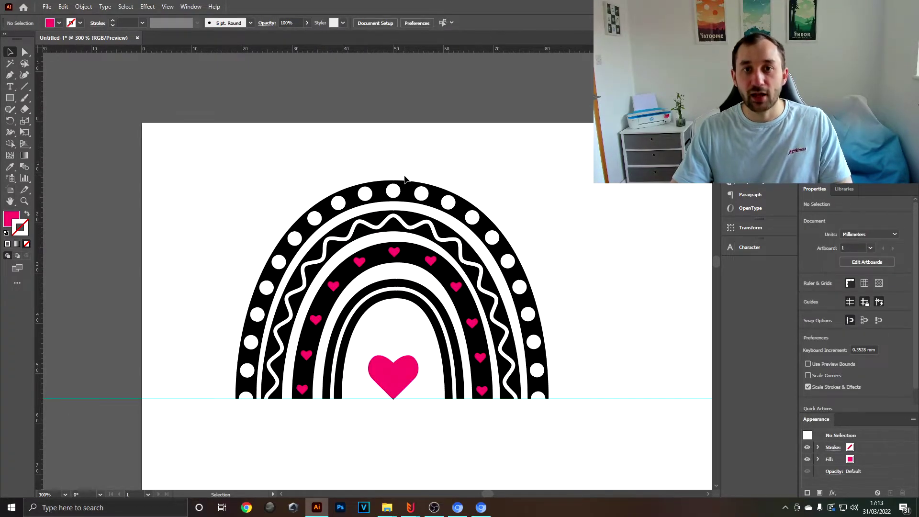
- Select the whole rainbow with its hearts and place a duplicate beside the artboard
{"action": "scroll", "coordinate": [406, 187], "scroll_direction": "down", "scroll_amount": 1}
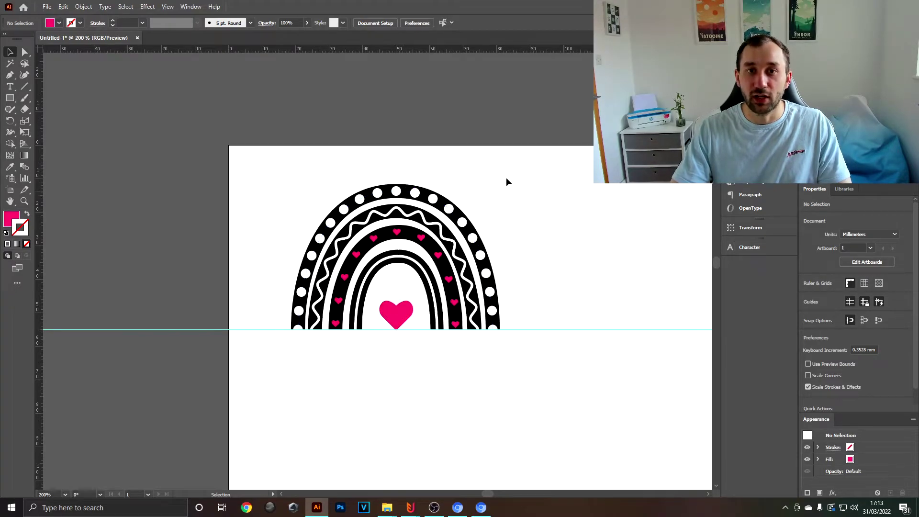
{"action": "left_click_drag", "start_coordinate": [527, 179], "coordinate": [480, 208]}
{"action": "left_click_drag", "start_coordinate": [247, 201], "coordinate": [503, 406]}
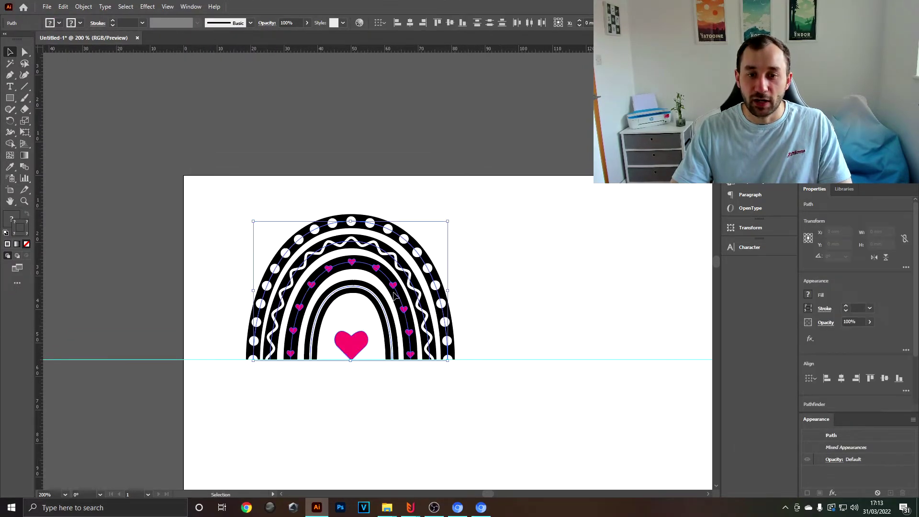
{"action": "left_click_drag", "start_coordinate": [393, 289], "coordinate": [103, 289], "text": "alt"}
{"action": "left_click_drag", "start_coordinate": [315, 271], "coordinate": [595, 264]}
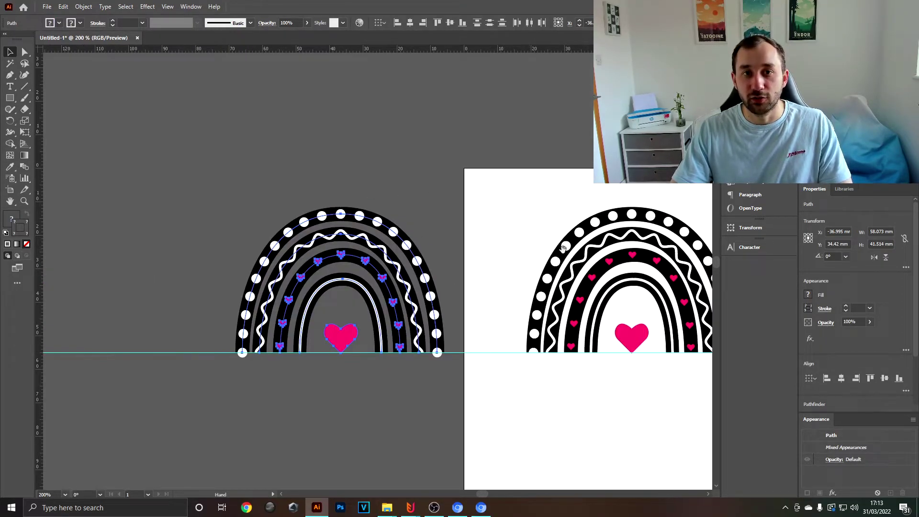
{"action": "left_click_drag", "start_coordinate": [563, 247], "coordinate": [433, 256]}
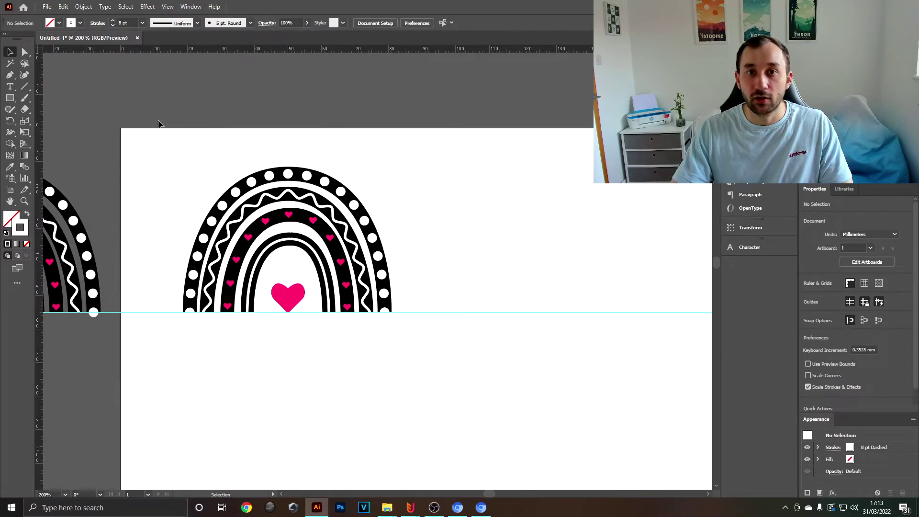
- Expand the appearance of the artboard's rainbow, and expand its artwork with Fill and Stroke enabled
{"action": "left_click_drag", "start_coordinate": [160, 124], "coordinate": [450, 364]}
{"action": "left_click", "coordinate": [84, 7]}
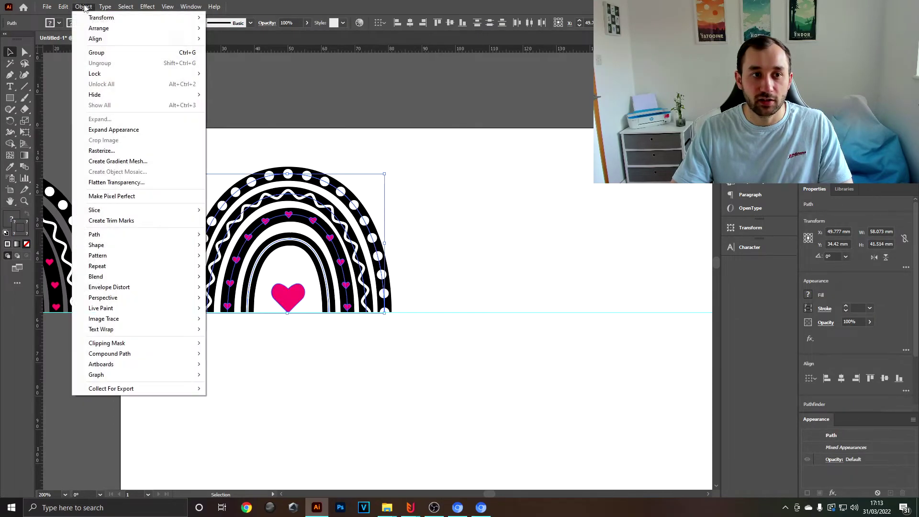
{"action": "left_click", "coordinate": [128, 133]}
{"action": "left_click", "coordinate": [83, 7]}
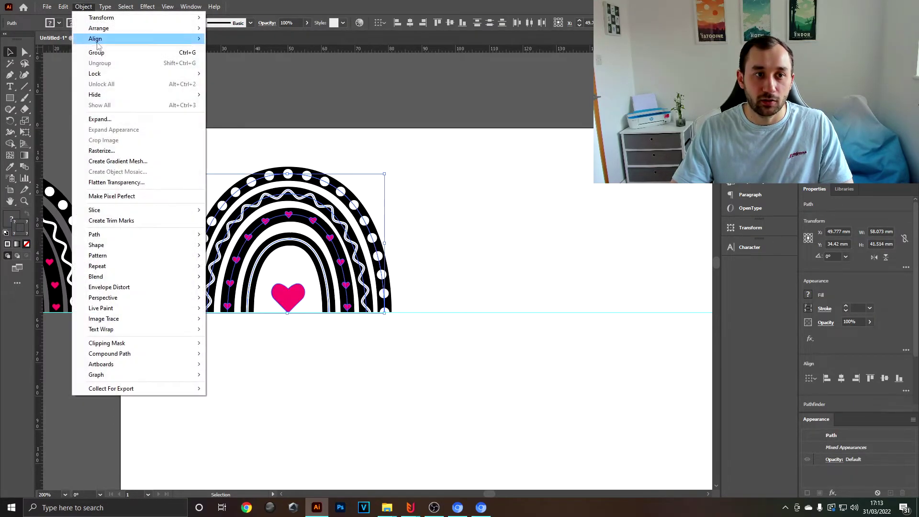
{"action": "left_click", "coordinate": [100, 119]}
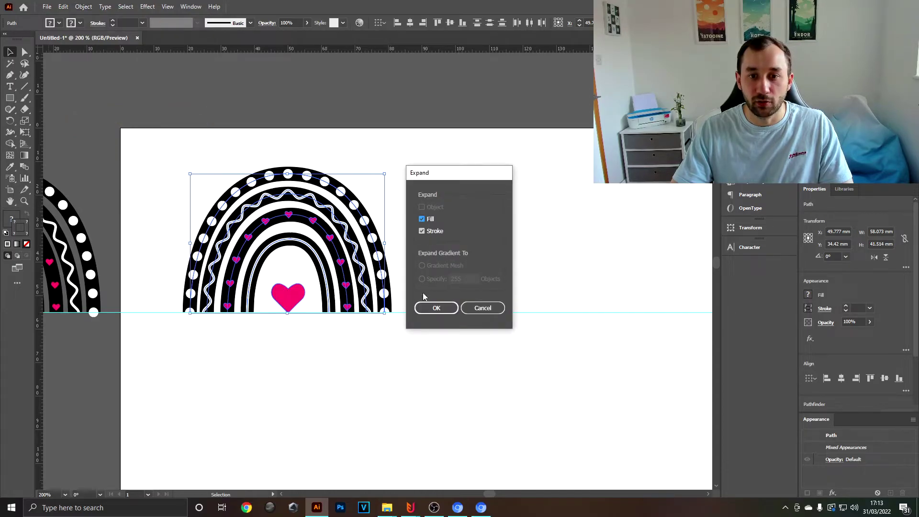
{"action": "left_click", "coordinate": [436, 312]}
- Select the expanded rainbow and use Shape Builder to remove the part of the right end dot below the guide
{"action": "left_click_drag", "start_coordinate": [80, 362], "coordinate": [569, 54]}
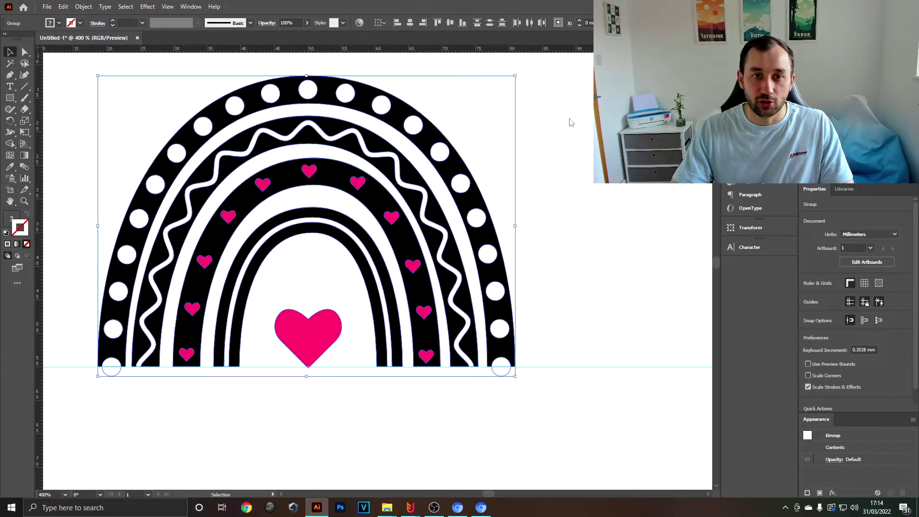
{"action": "scroll", "coordinate": [495, 373], "scroll_direction": "up", "scroll_amount": 1}
{"action": "scroll", "coordinate": [498, 376], "scroll_direction": "up", "scroll_amount": 1}
{"action": "scroll", "coordinate": [513, 370], "scroll_direction": "down", "scroll_amount": 3}
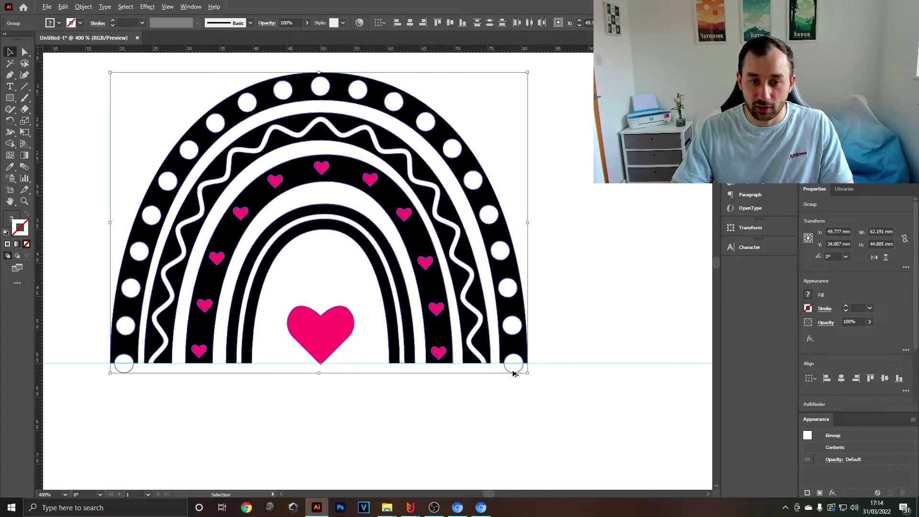
{"action": "key", "text": "shift+m"}
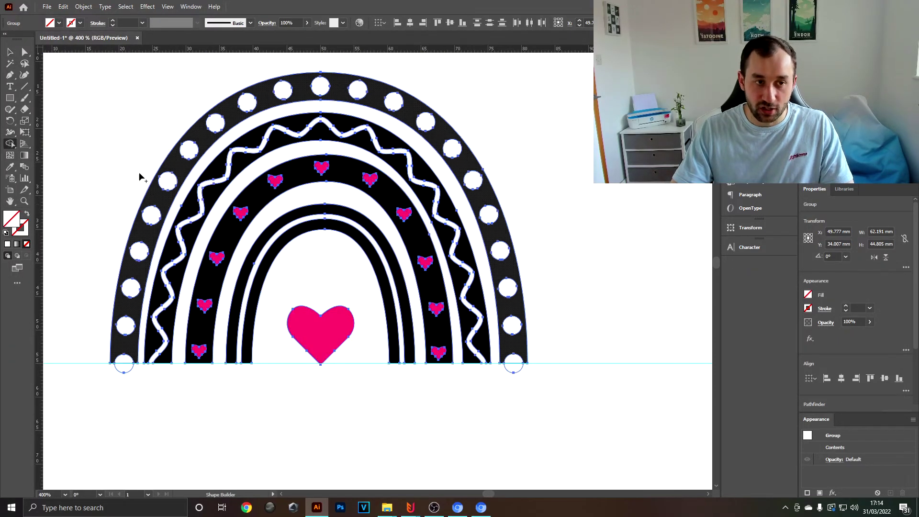
{"action": "left_click", "coordinate": [12, 145]}
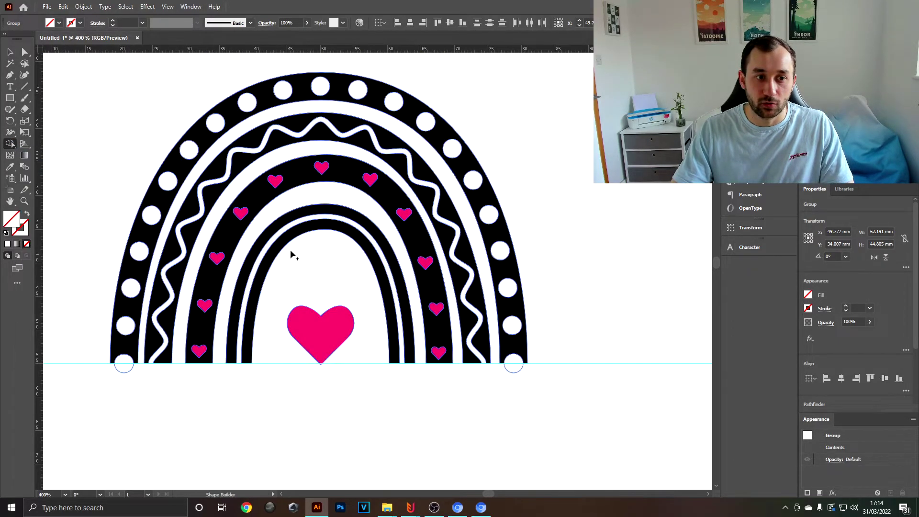
{"action": "scroll", "coordinate": [520, 369], "scroll_direction": "up", "scroll_amount": 3}
{"action": "left_click", "coordinate": [469, 365], "text": "alt"}
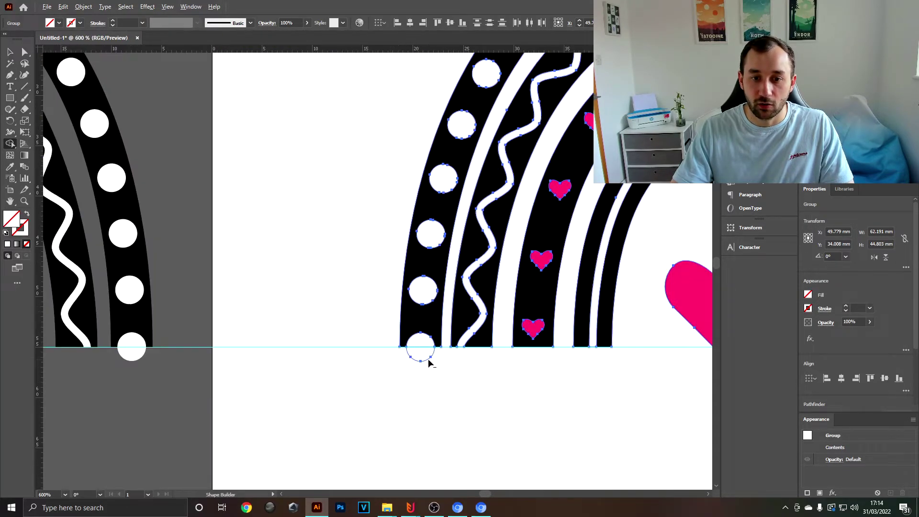
- Remove the part of the left end dot below the guide with Shape Builder and deselect the artwork
{"action": "scroll", "coordinate": [429, 364], "scroll_direction": "up", "scroll_amount": 4}
{"action": "left_click", "coordinate": [424, 349], "text": "alt"}
{"action": "scroll", "coordinate": [474, 433], "scroll_direction": "down", "scroll_amount": 6}
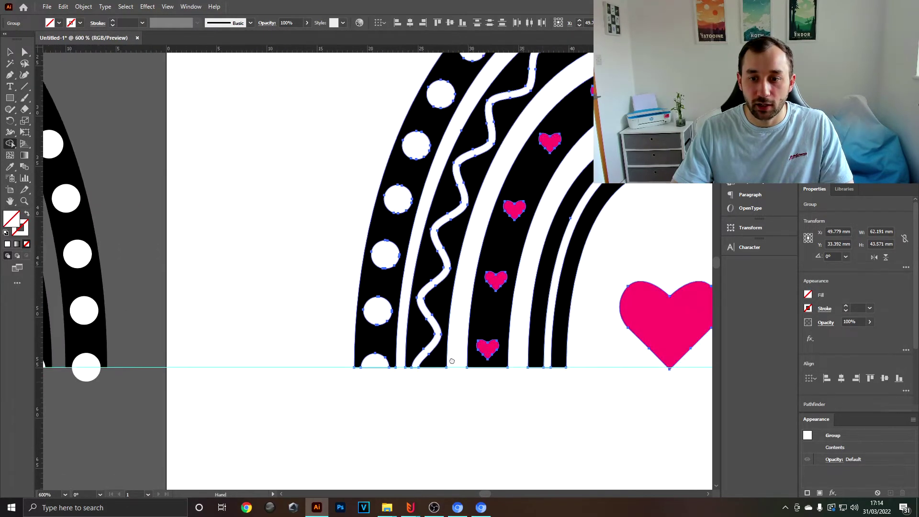
{"action": "key", "text": "v"}
{"action": "left_click", "coordinate": [561, 243]}
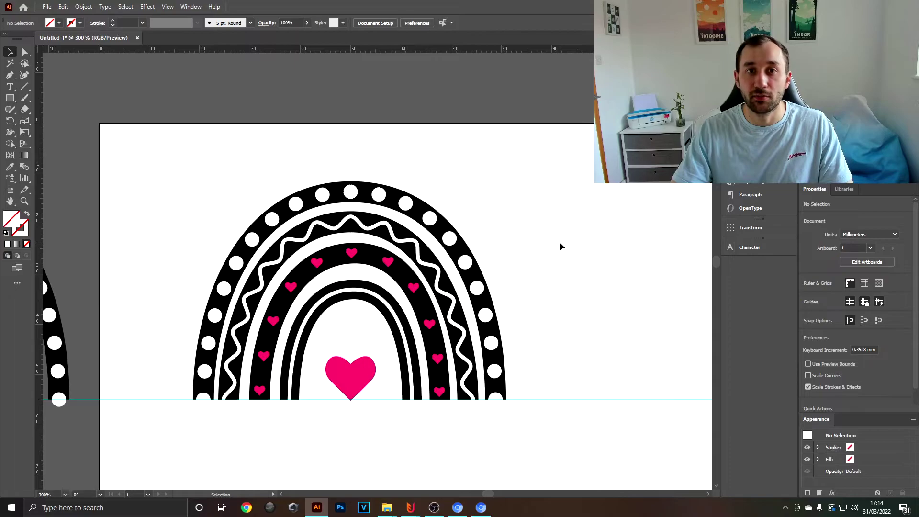
- Recolour the large heart and the small hearts with the dusty red sampled from the reference rainbow's heart
{"action": "left_click_drag", "start_coordinate": [564, 295], "coordinate": [550, 294]}
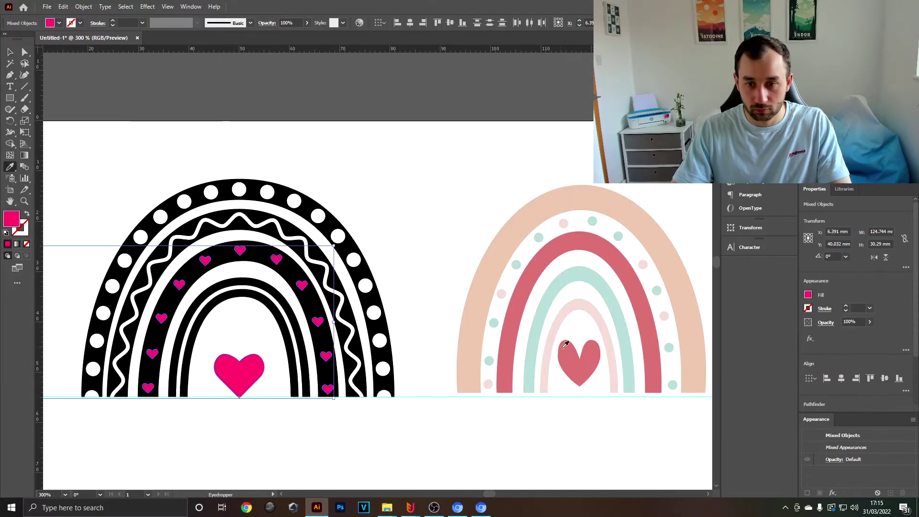
{"action": "left_click", "coordinate": [562, 348]}
{"action": "key", "text": "v"}
{"action": "left_click", "coordinate": [421, 305]}
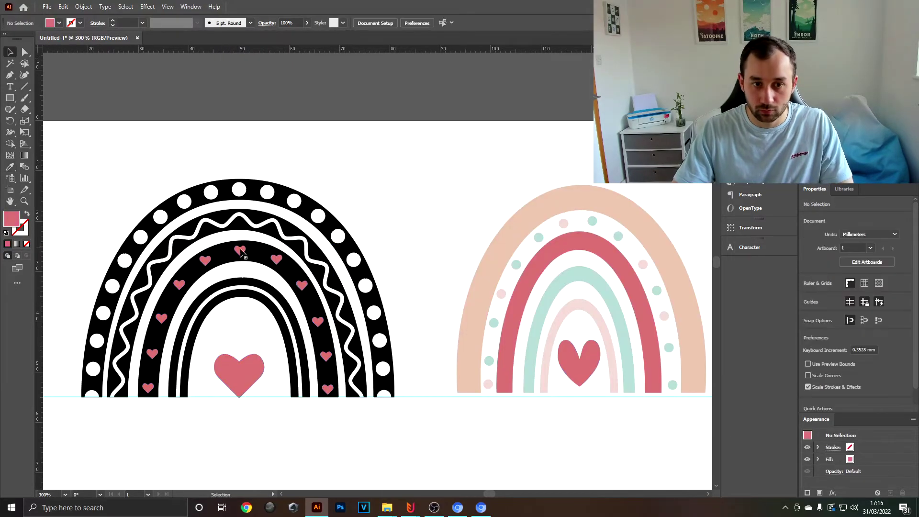
- Recolour the dotted outer arch peach and the wavy-line arch dusty red, sampling both colours from the reference rainbow
{"action": "left_click", "coordinate": [349, 236]}
{"action": "key", "text": "i"}
{"action": "left_click", "coordinate": [508, 240]}
{"action": "key", "text": "v"}
{"action": "left_click", "coordinate": [240, 124]}
{"action": "left_click", "coordinate": [242, 225]}
{"action": "key", "text": "i"}
{"action": "left_click", "coordinate": [580, 241]}
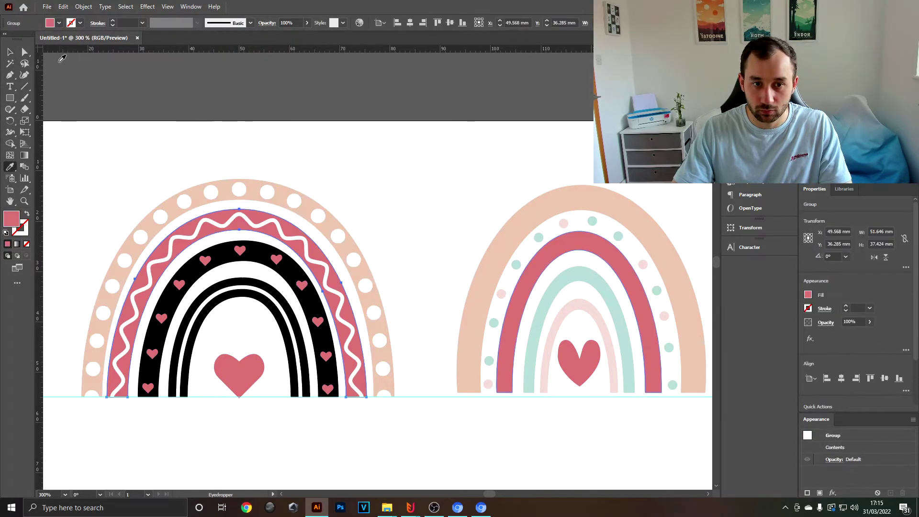
- Recolour the heart-carrying third arch with the mint green sampled from the reference rainbow
{"action": "left_click", "coordinate": [225, 249]}
{"action": "left_click", "coordinate": [592, 280]}
{"action": "left_click", "coordinate": [293, 127]}
- Recolour every other small heart on the third arch white, including the one at the top
{"action": "left_click", "coordinate": [240, 251]}
{"action": "left_click", "coordinate": [240, 190]}
{"action": "left_click", "coordinate": [10, 51]}
{"action": "left_click", "coordinate": [179, 285]}
{"action": "key", "text": "i"}
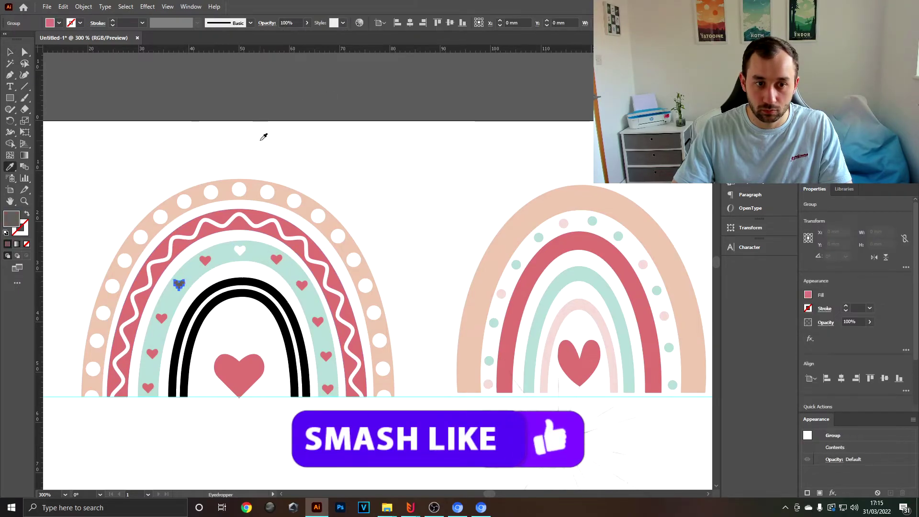
{"action": "left_click", "coordinate": [263, 137]}
{"action": "key", "text": "v"}
{"action": "left_click", "coordinate": [152, 354]}
{"action": "key", "text": "i"}
{"action": "left_click", "coordinate": [302, 285]}
{"action": "left_click", "coordinate": [326, 357], "text": "shift"}
{"action": "key", "text": "i"}
{"action": "left_click", "coordinate": [179, 125]}
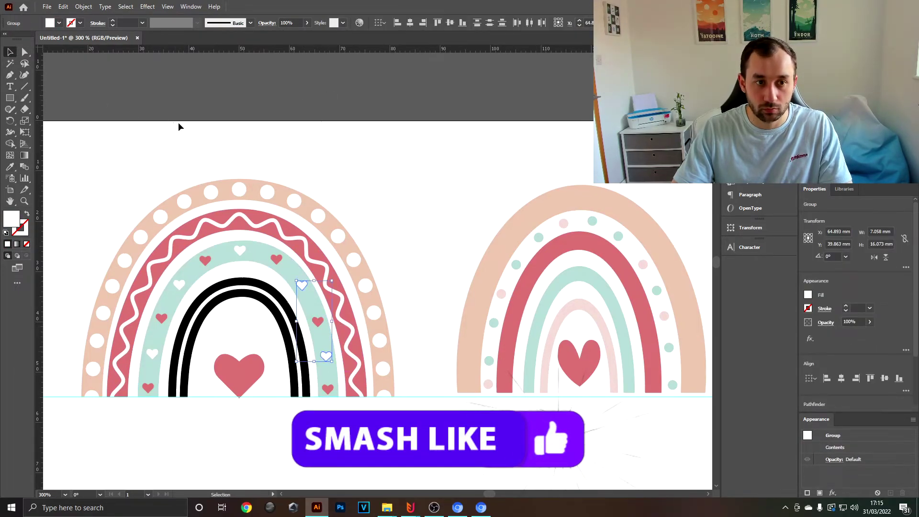
- Recolour the heart-carrying arch pale pink and the innermost arch mint green, sampling both from the reference rainbow
{"action": "left_click", "coordinate": [220, 252], "text": "ctrl"}
{"action": "left_click", "coordinate": [556, 326]}
{"action": "left_click", "coordinate": [330, 176], "text": "ctrl"}
{"action": "left_click", "coordinate": [267, 289], "text": "ctrl"}
{"action": "left_click", "coordinate": [549, 287]}
{"action": "key", "text": "v"}
{"action": "left_click", "coordinate": [324, 404]}
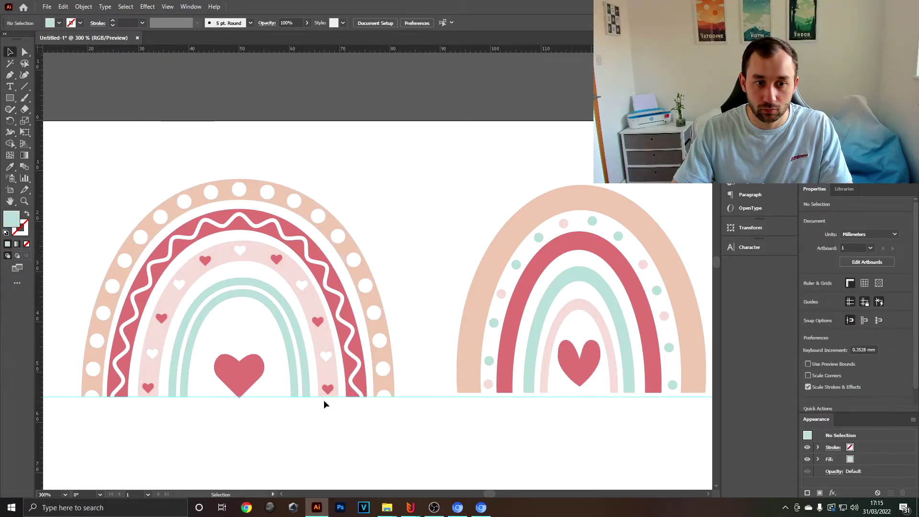
- Hide the guides in the document
{"action": "scroll", "coordinate": [307, 421], "scroll_direction": "down", "scroll_amount": 1}
{"action": "left_click", "coordinate": [167, 7]}
{"action": "mouse_move", "coordinate": [230, 398]}
{"action": "left_click", "coordinate": [335, 398]}
{"action": "left_click_drag", "start_coordinate": [313, 362], "coordinate": [295, 329]}
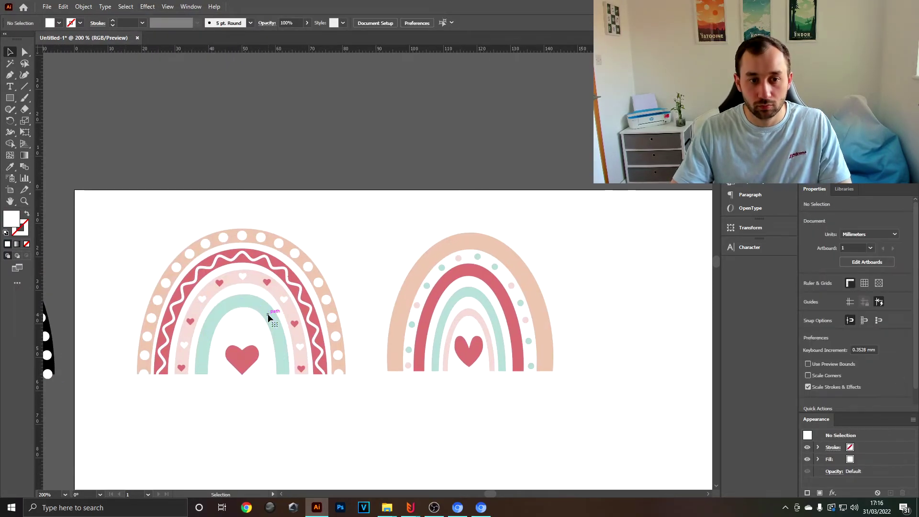
{"action": "scroll", "coordinate": [363, 455], "scroll_direction": "down", "scroll_amount": 1}
{"action": "scroll", "coordinate": [372, 439], "scroll_direction": "up", "scroll_amount": 2}
{"action": "scroll", "coordinate": [370, 327], "scroll_direction": "down", "scroll_amount": 1}
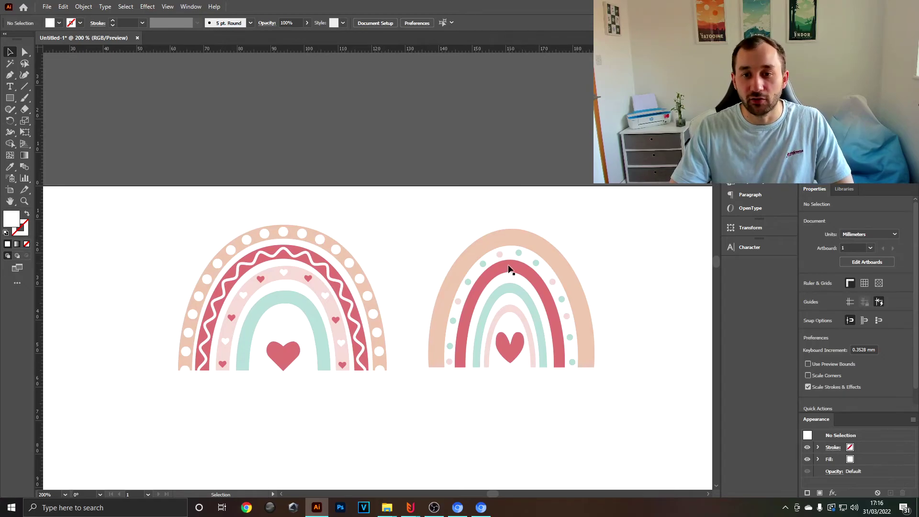
{"action": "left_click", "coordinate": [510, 269]}
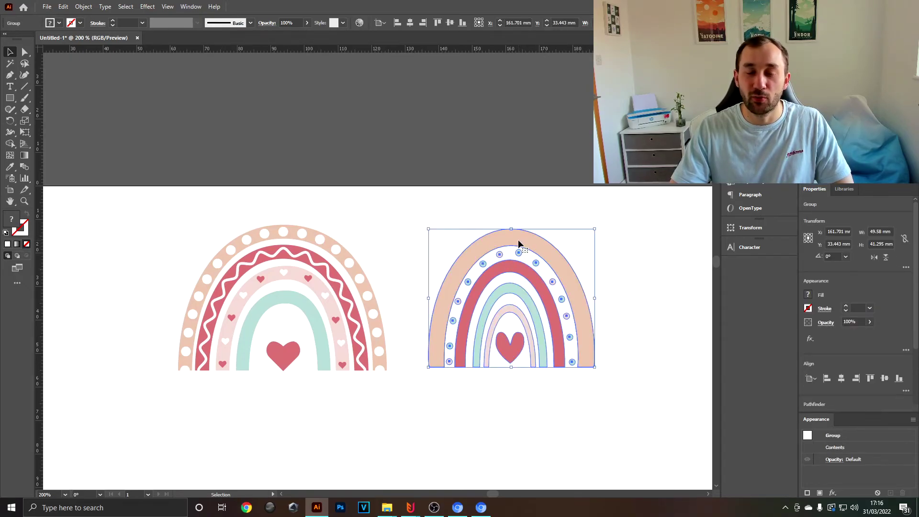
{"action": "left_click", "coordinate": [495, 208]}
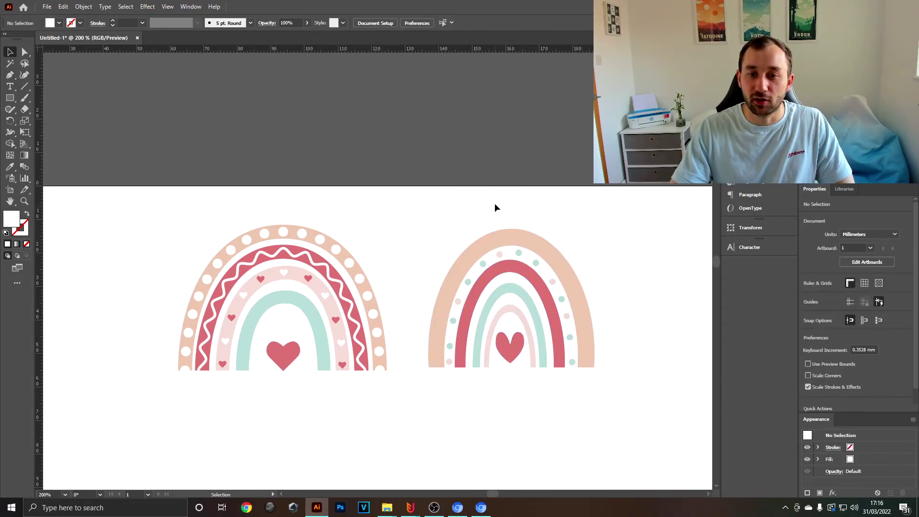